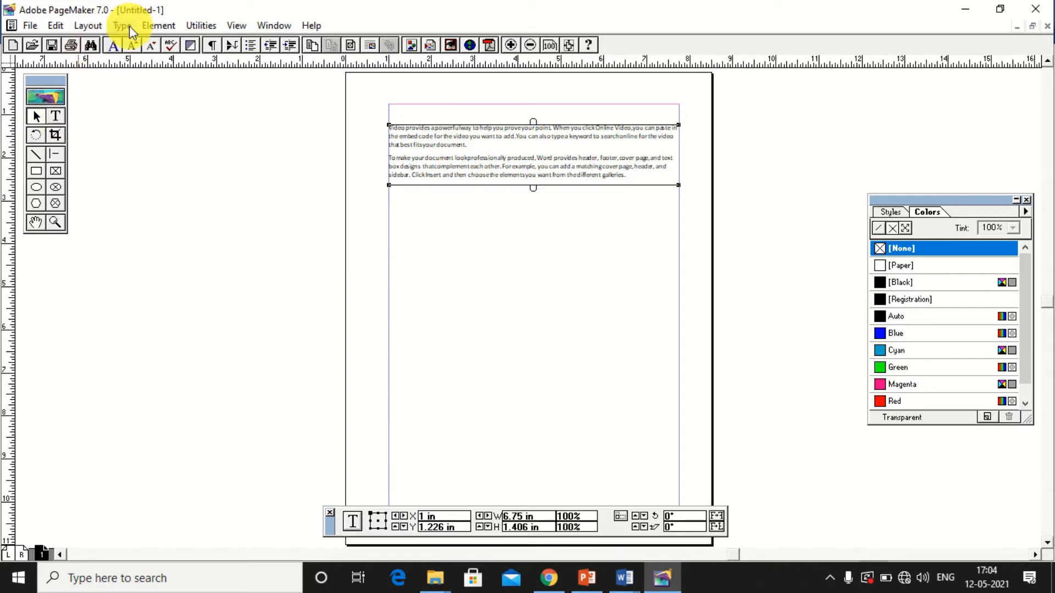
{"action": "left_click", "coordinate": [54, 115]}
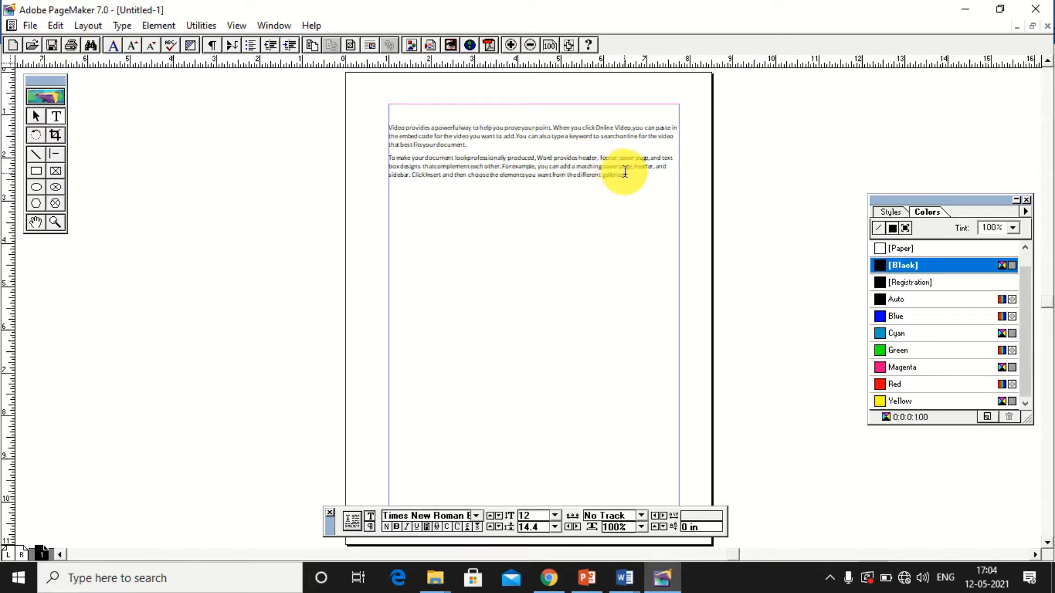
{"action": "left_click_drag", "start_coordinate": [624, 175], "coordinate": [173, 25]}
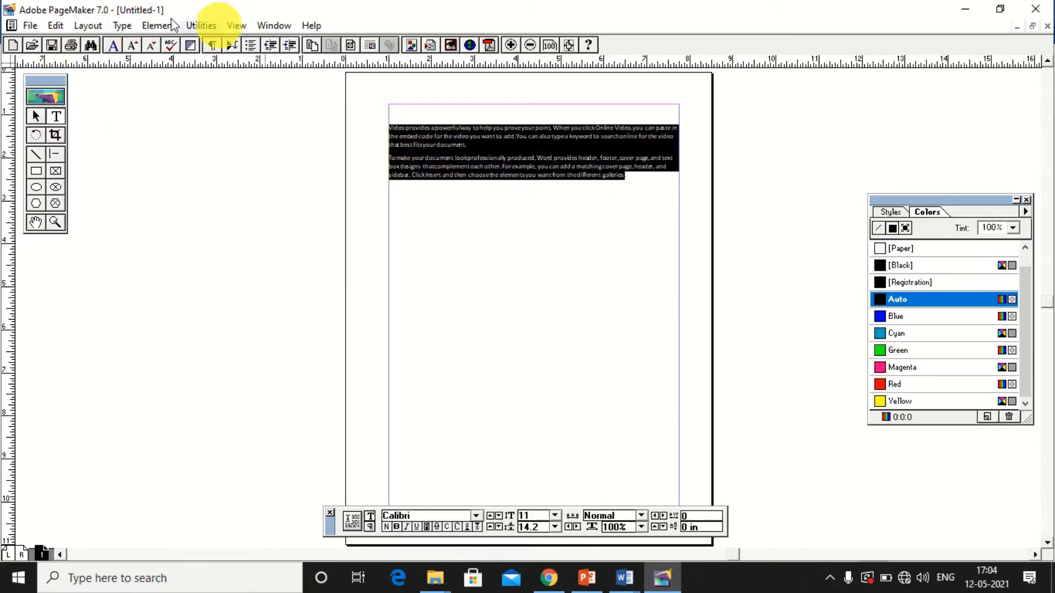
{"action": "left_click", "coordinate": [122, 25]}
{"action": "mouse_move", "coordinate": [160, 45]}
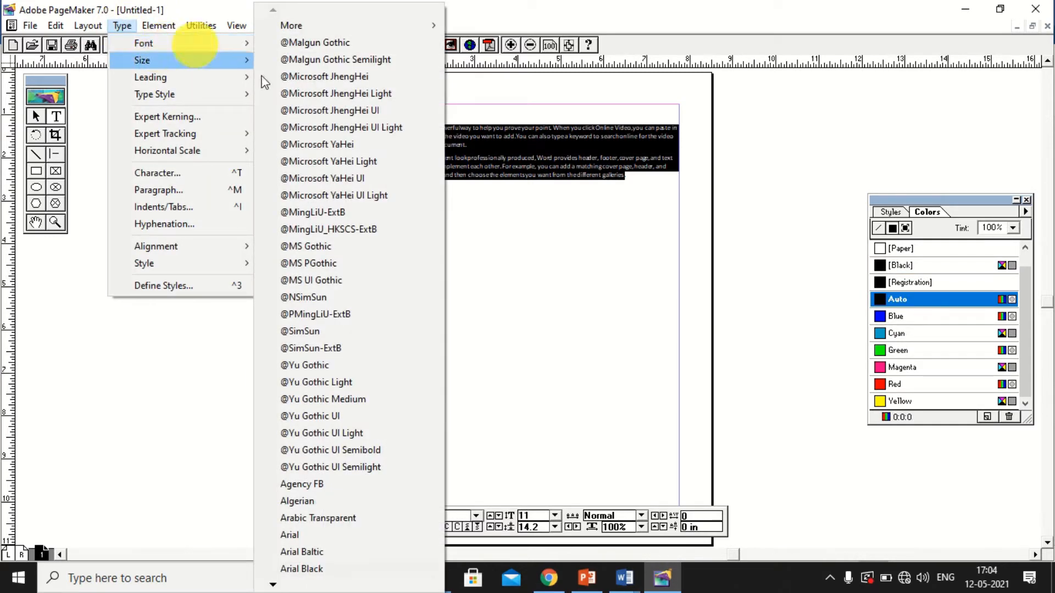
{"action": "left_click", "coordinate": [521, 217]}
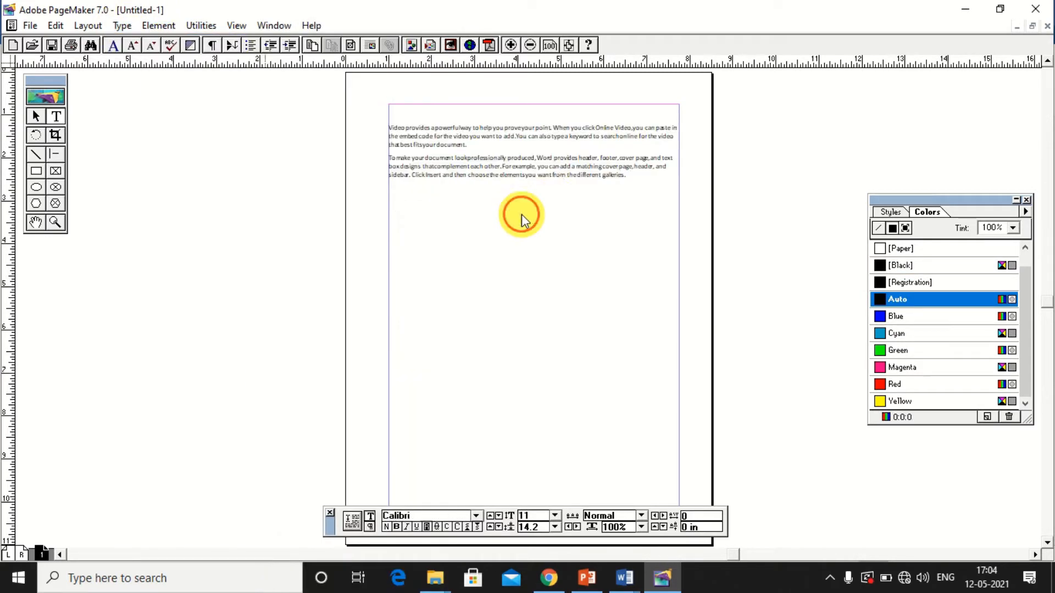
{"action": "left_click", "coordinate": [627, 175]}
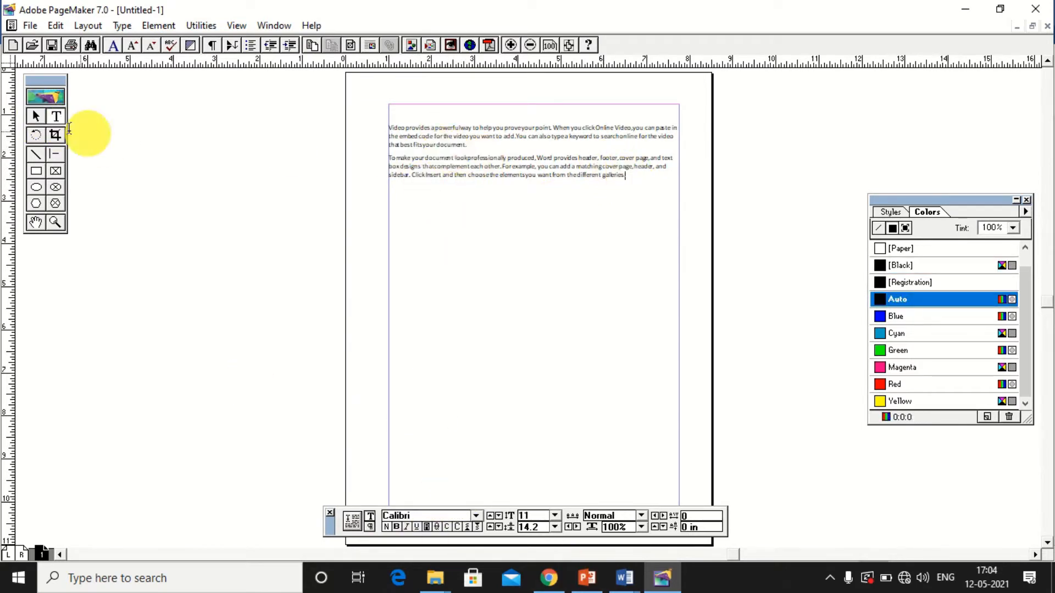
{"action": "left_click", "coordinate": [36, 116]}
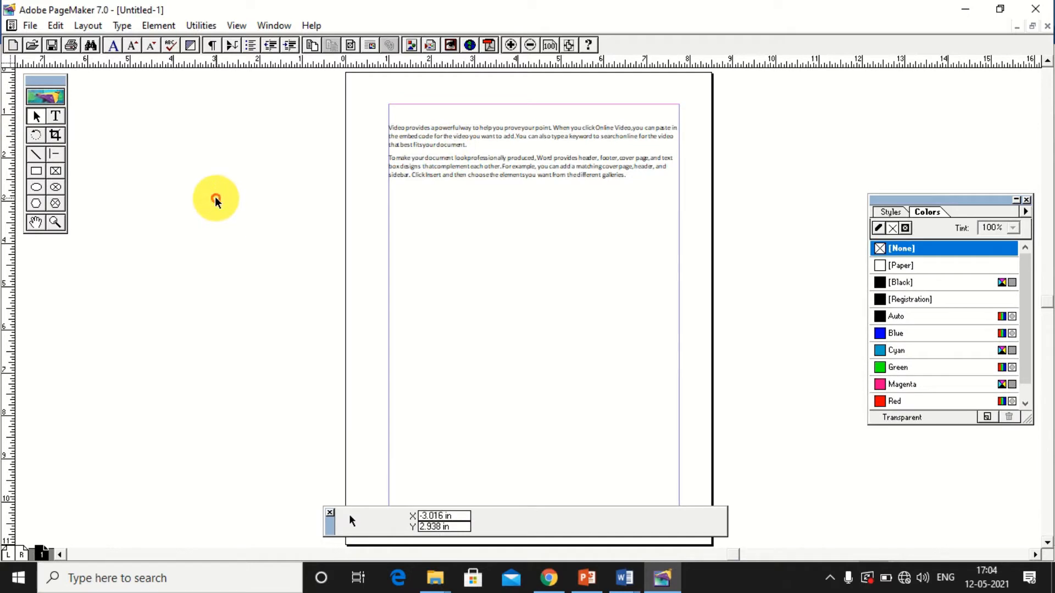
{"action": "left_click", "coordinate": [56, 116]}
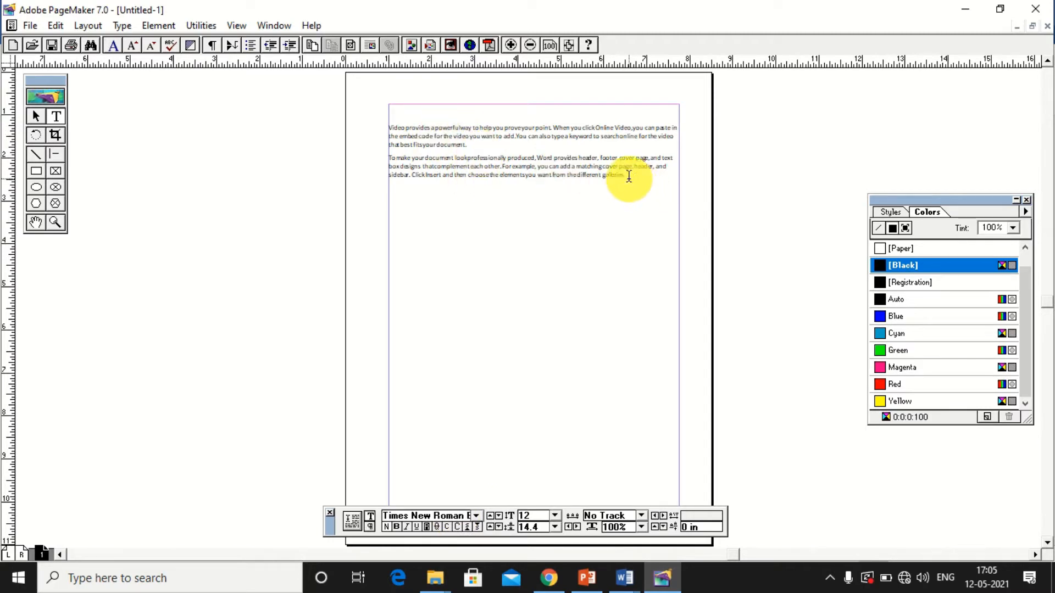
{"action": "left_click_drag", "start_coordinate": [627, 176], "coordinate": [396, 113]}
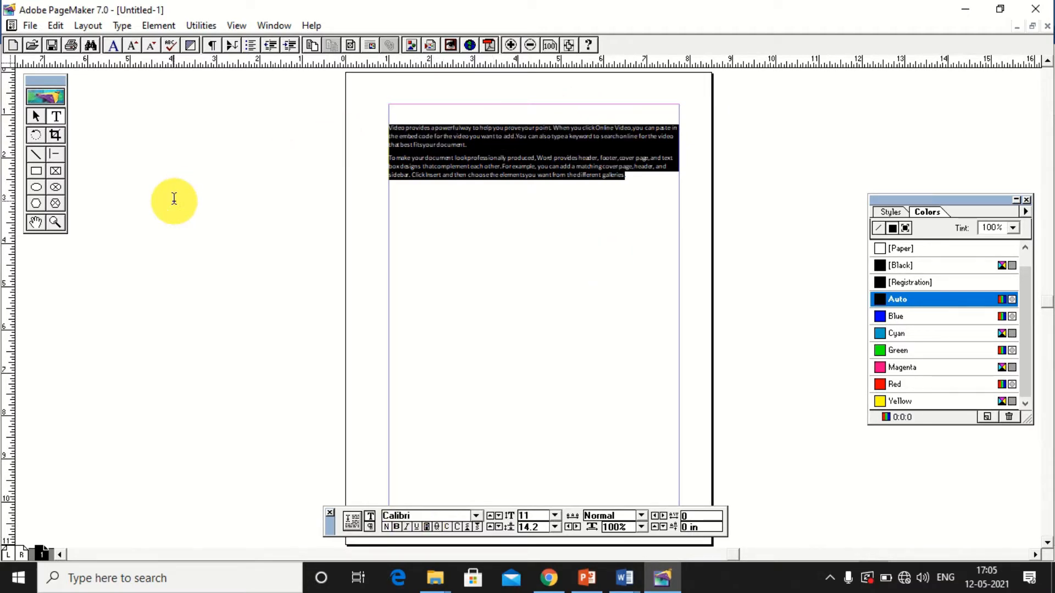
{"action": "left_click", "coordinate": [35, 116]}
{"action": "left_click", "coordinate": [55, 116]}
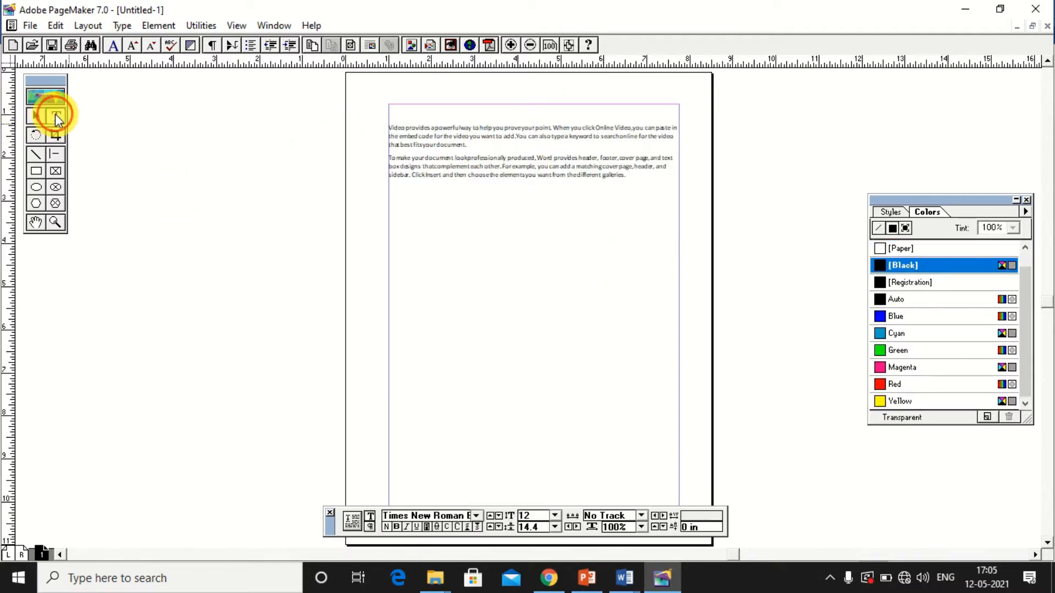
{"action": "left_click", "coordinate": [503, 270]}
{"action": "left_click", "coordinate": [388, 225]}
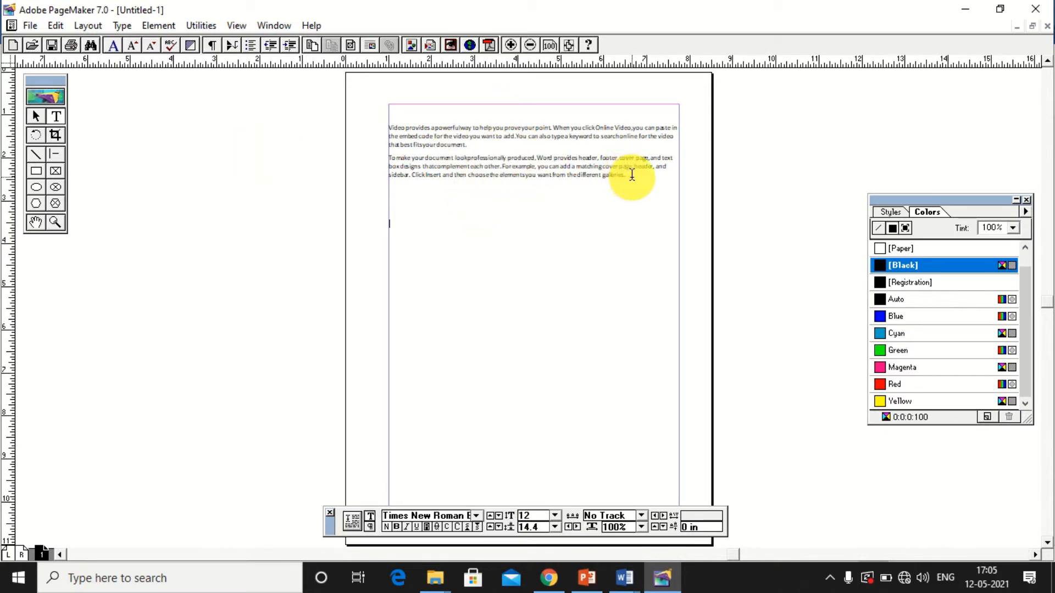
{"action": "left_click_drag", "start_coordinate": [627, 174], "coordinate": [389, 124]}
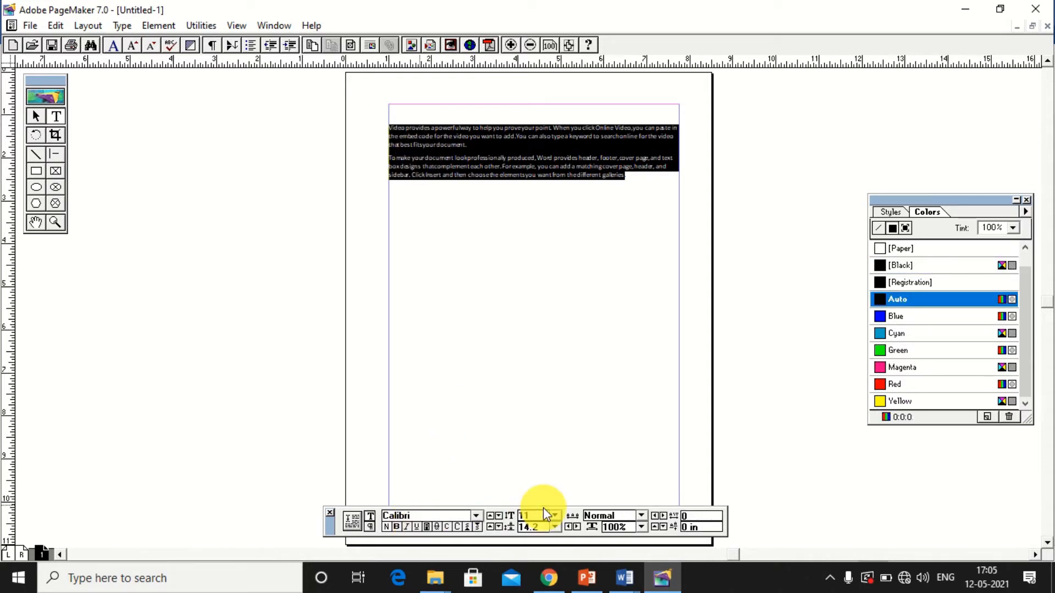
{"action": "left_click", "coordinate": [122, 26]}
{"action": "mouse_move", "coordinate": [156, 46]}
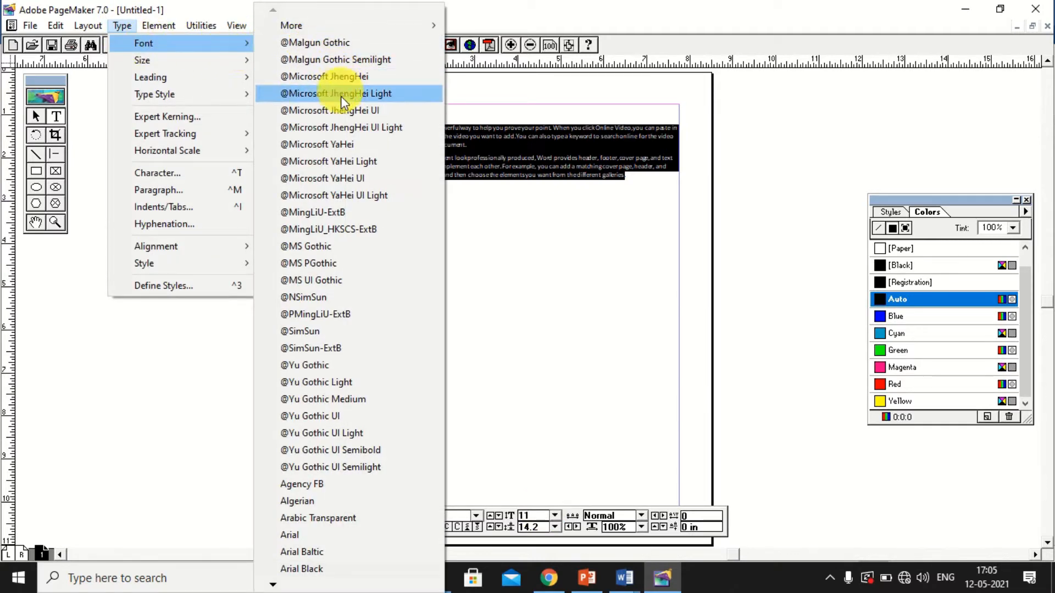
{"action": "left_click", "coordinate": [336, 418]}
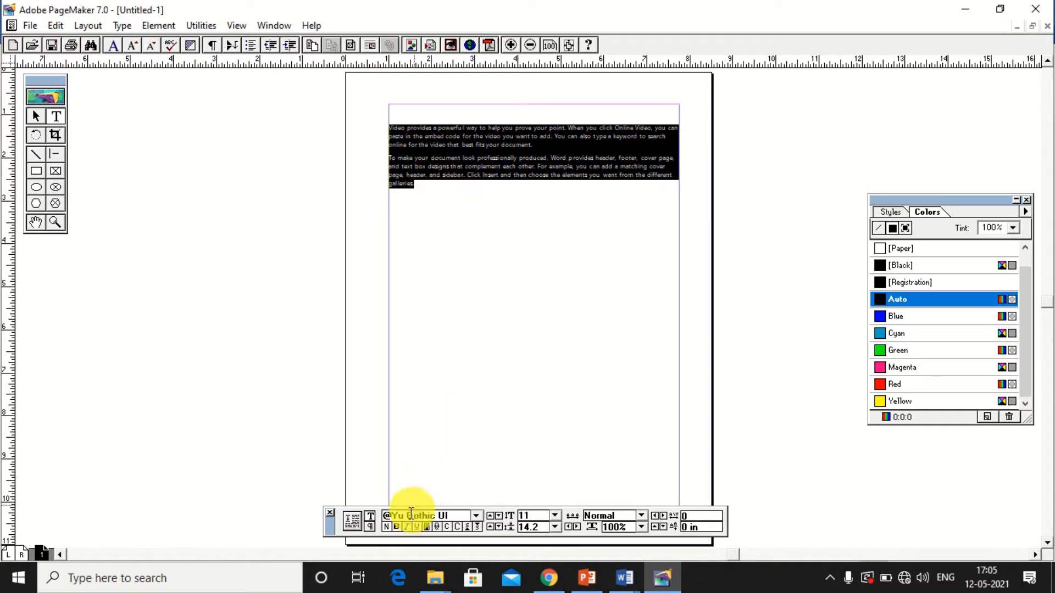
Change the font of the two selected paragraphs to Algerian.
{"action": "left_click", "coordinate": [477, 517]}
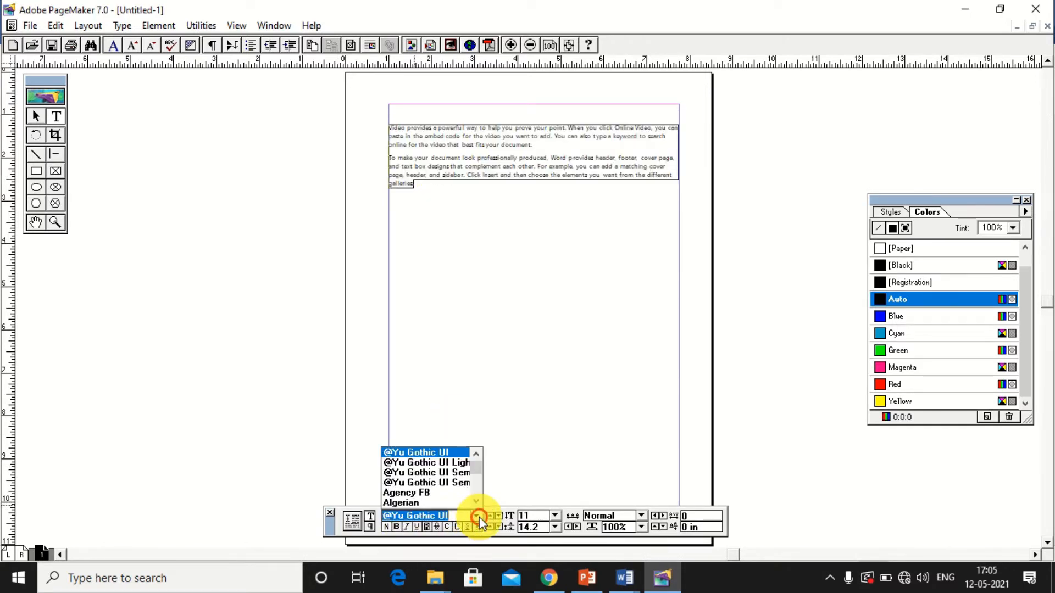
{"action": "left_click", "coordinate": [413, 503]}
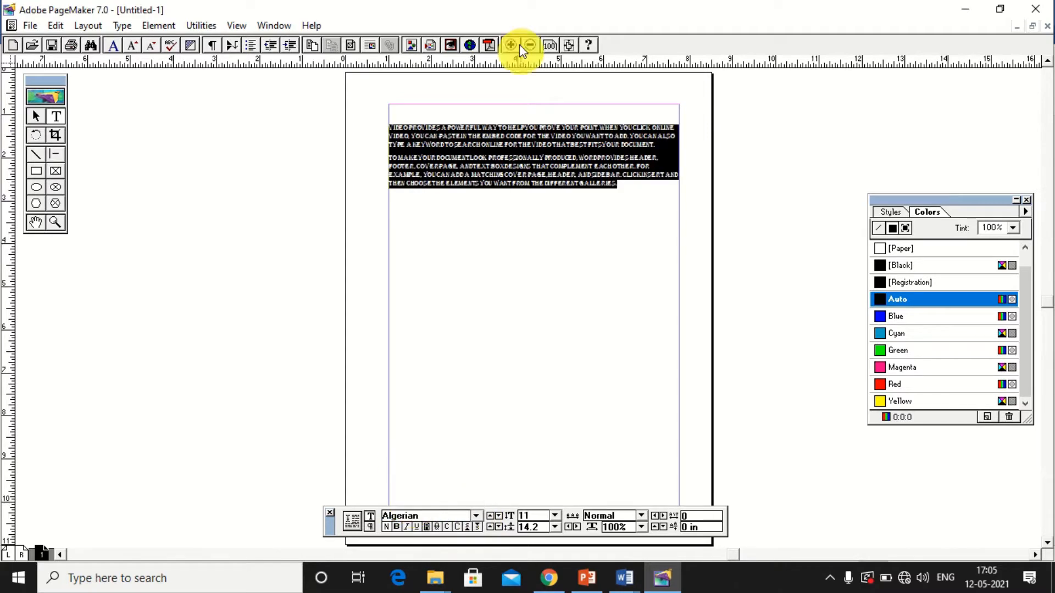
{"action": "left_click", "coordinate": [122, 25]}
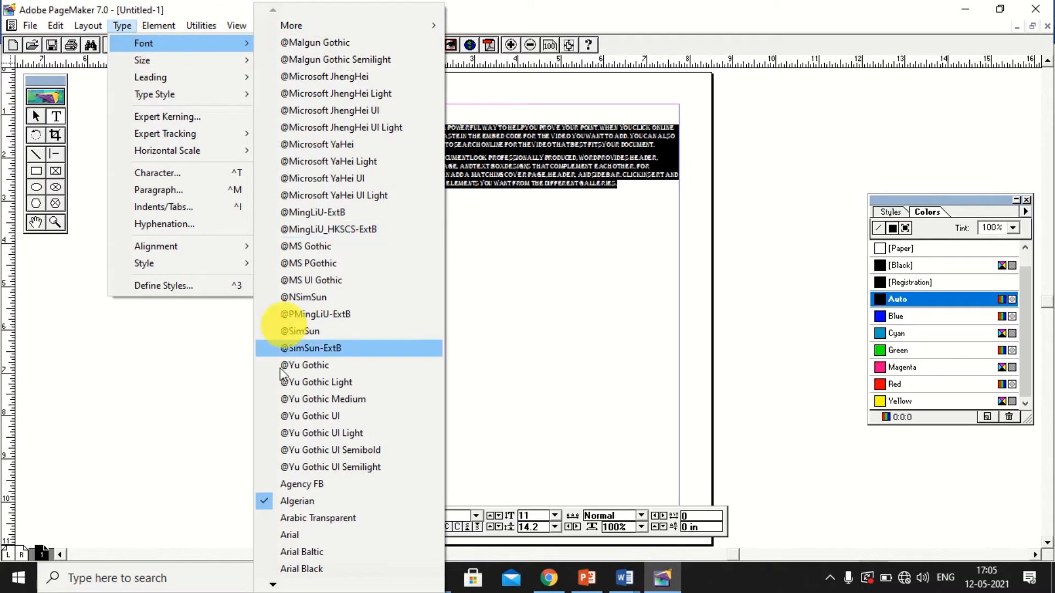
{"action": "left_click", "coordinate": [494, 431]}
Select both Algerian paragraphs and set their font size to 18.
{"action": "left_click", "coordinate": [120, 25]}
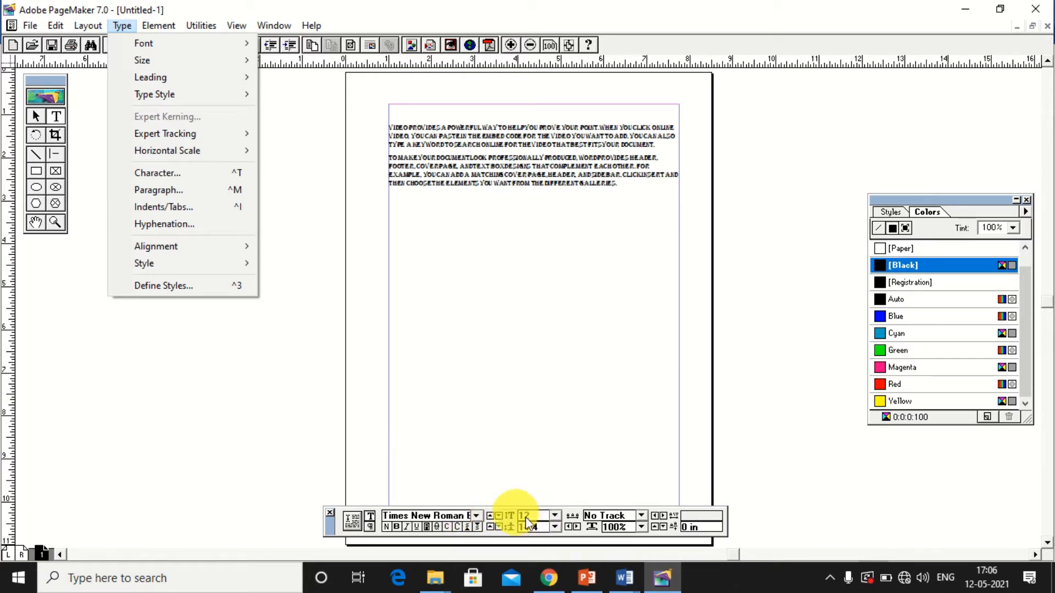
{"action": "left_click", "coordinate": [556, 516]}
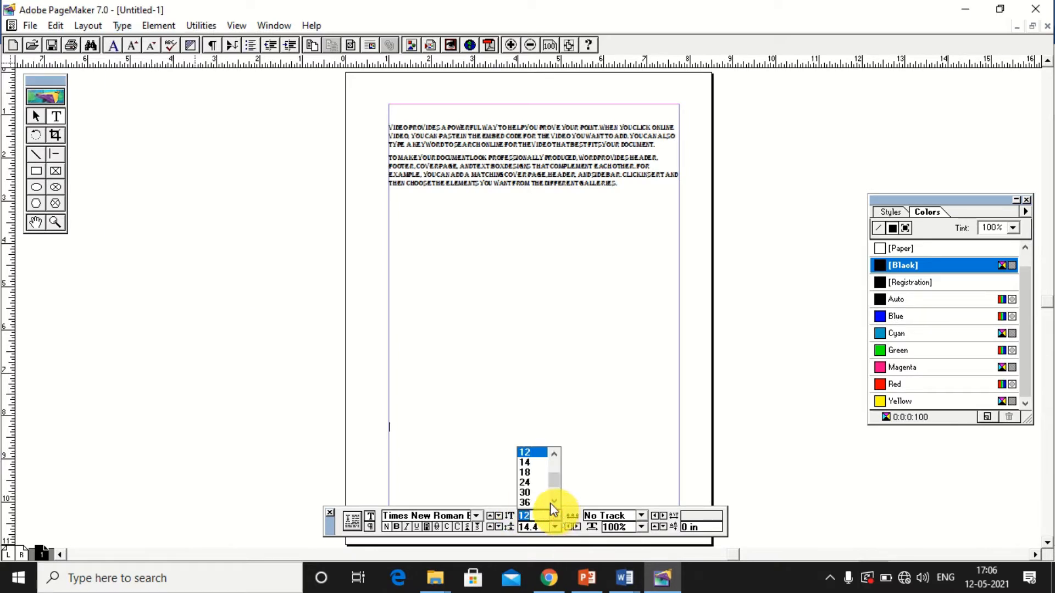
{"action": "left_click", "coordinate": [527, 471]}
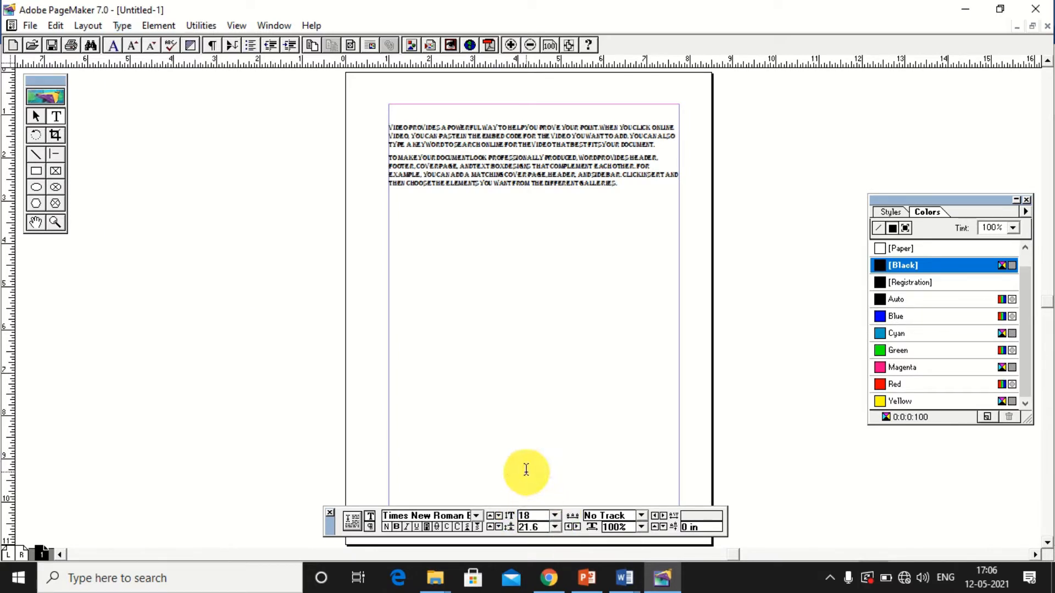
{"action": "left_click_drag", "start_coordinate": [617, 188], "coordinate": [422, 111]}
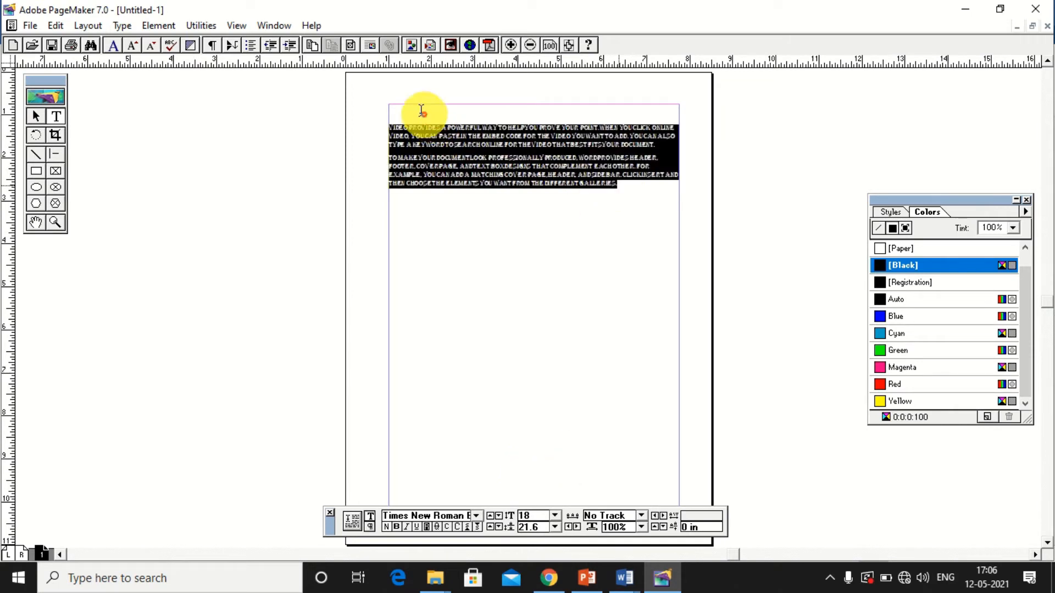
{"action": "left_click", "coordinate": [555, 516]}
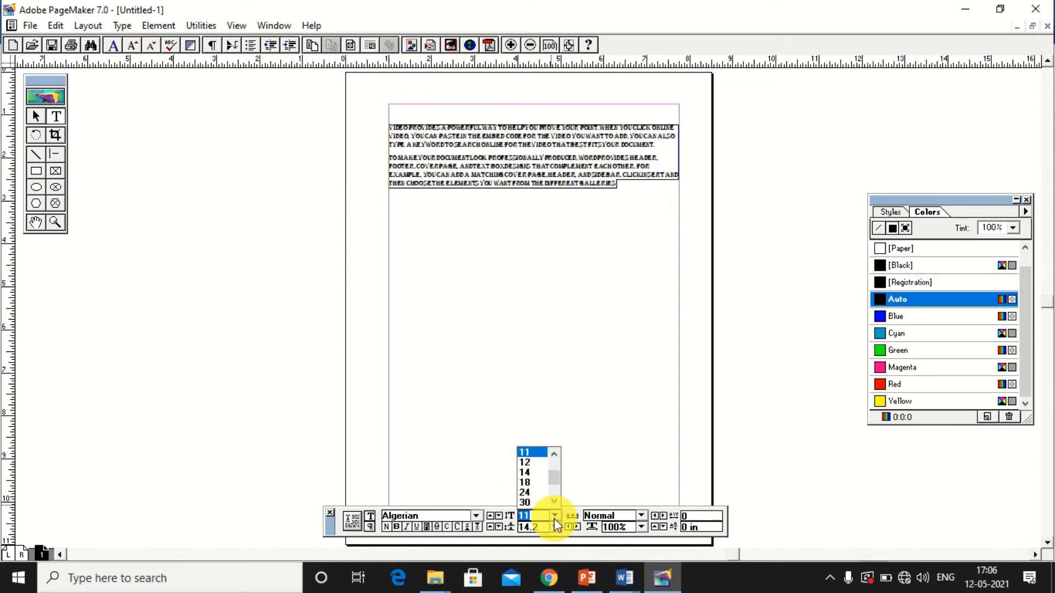
{"action": "left_click", "coordinate": [526, 483]}
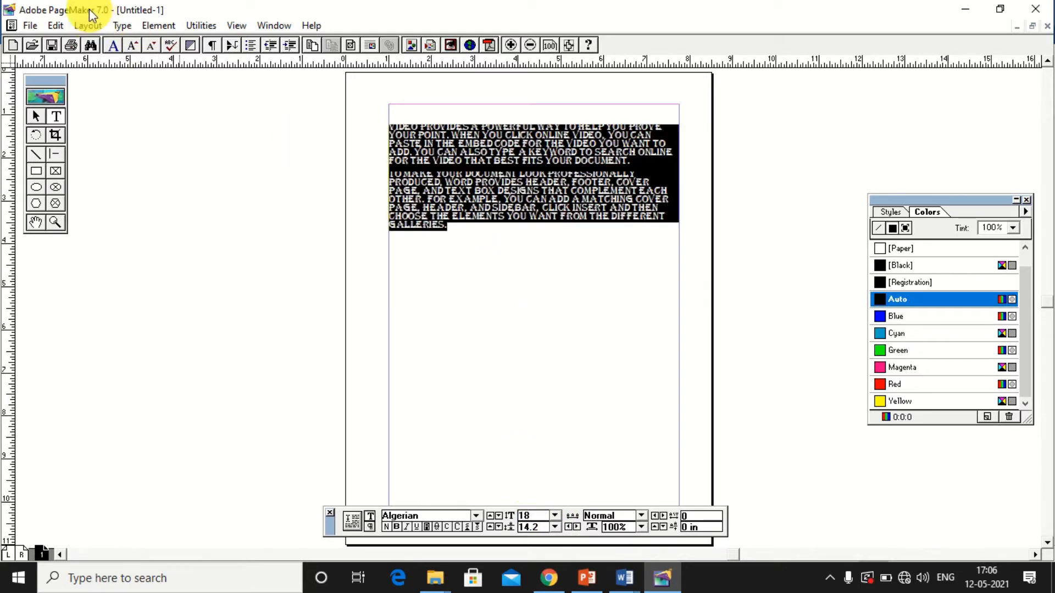
Enlarge the text of both selected paragraphs to size 24 and deselect it.
{"action": "left_click", "coordinate": [122, 26]}
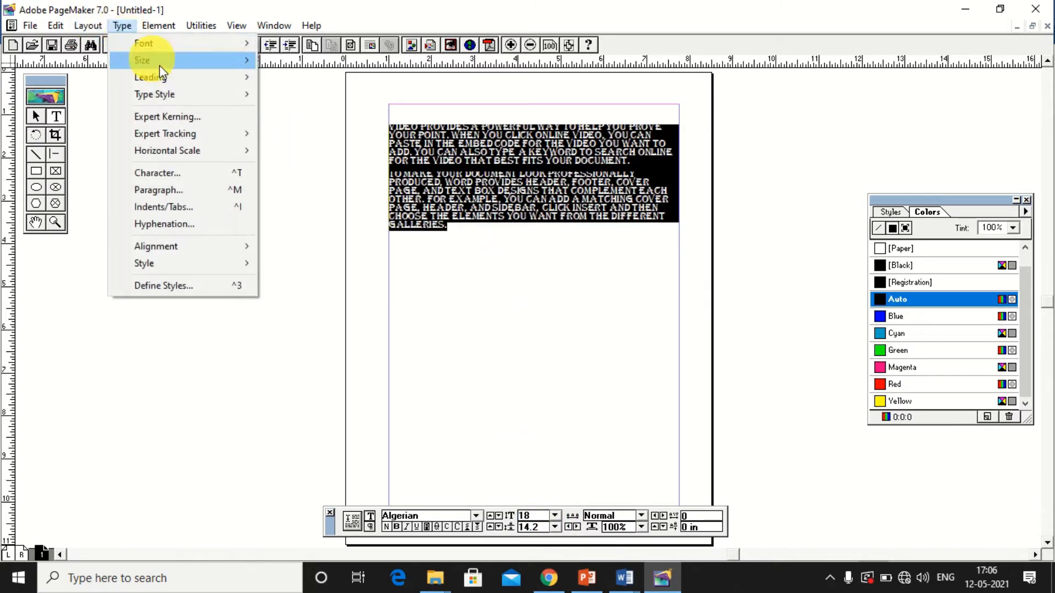
{"action": "mouse_move", "coordinate": [159, 65]}
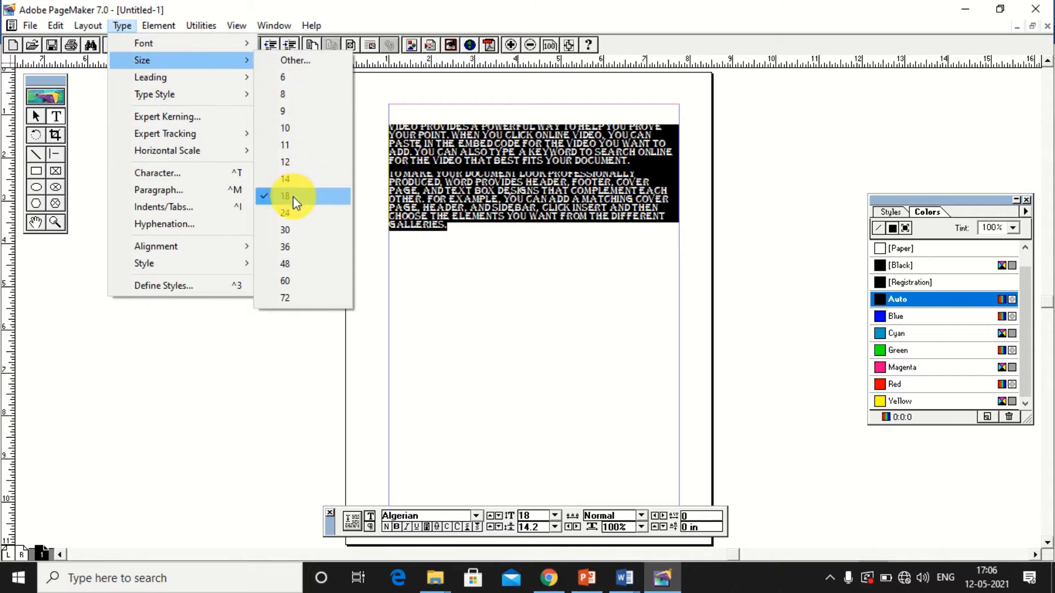
{"action": "left_click", "coordinate": [293, 215]}
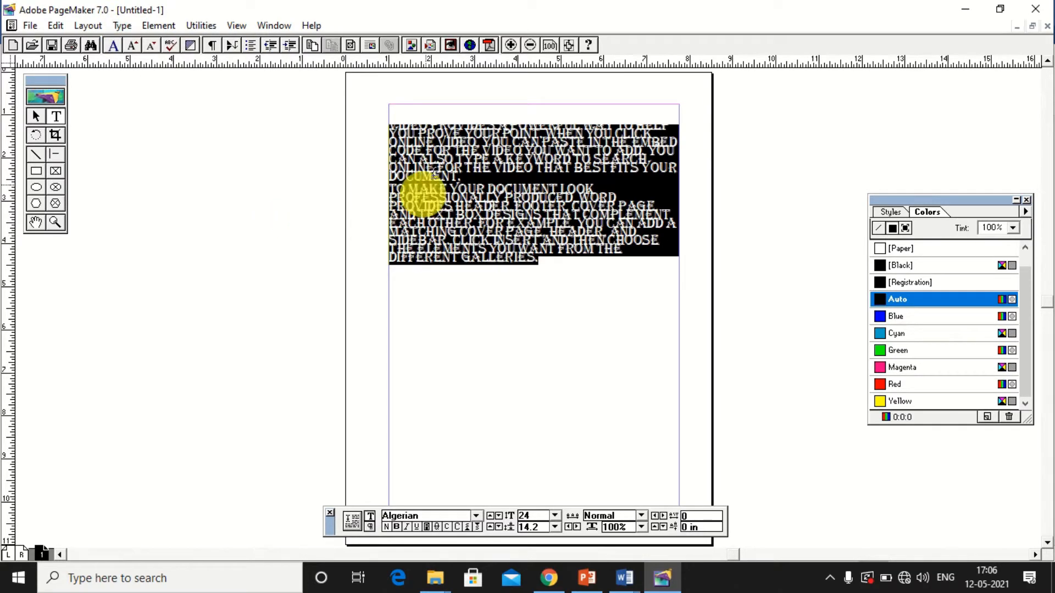
{"action": "left_click", "coordinate": [522, 256]}
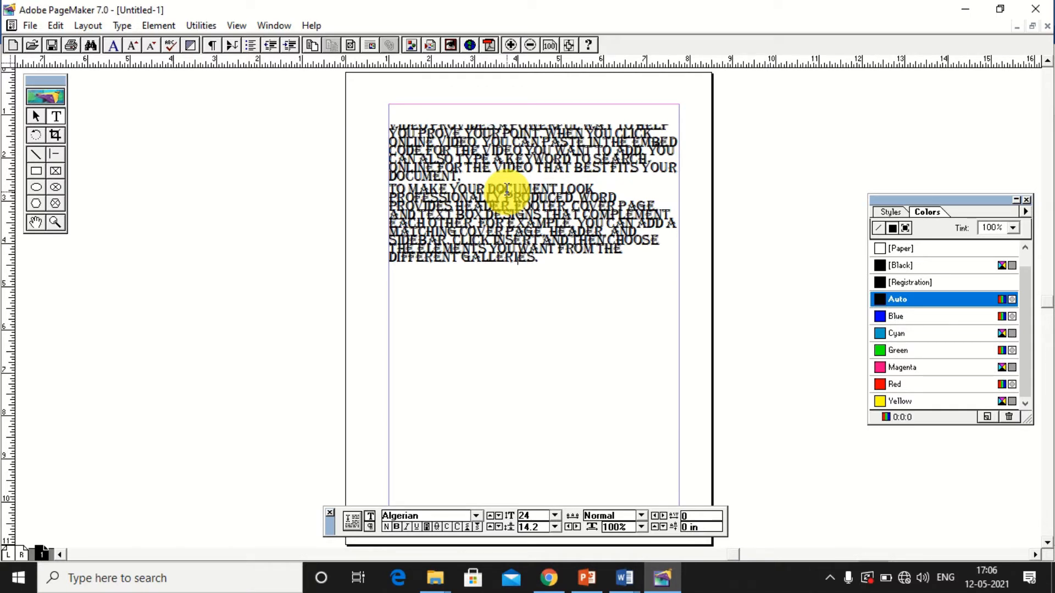
Switch to Document1 in Word, select all five paragraphs and set their font size to 22.
{"action": "mouse_move", "coordinate": [620, 577]}
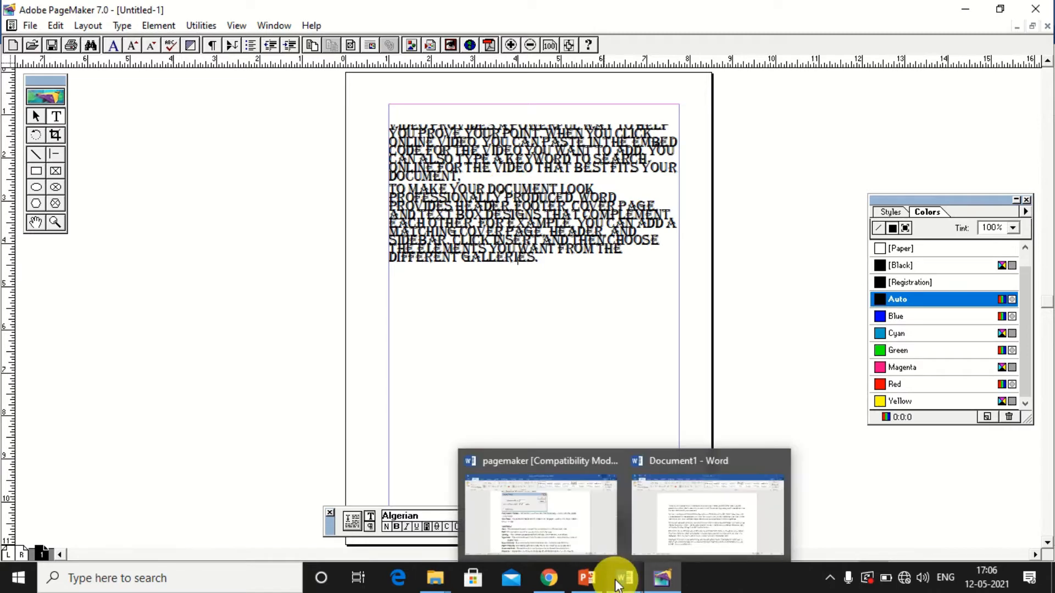
{"action": "left_click", "coordinate": [664, 546]}
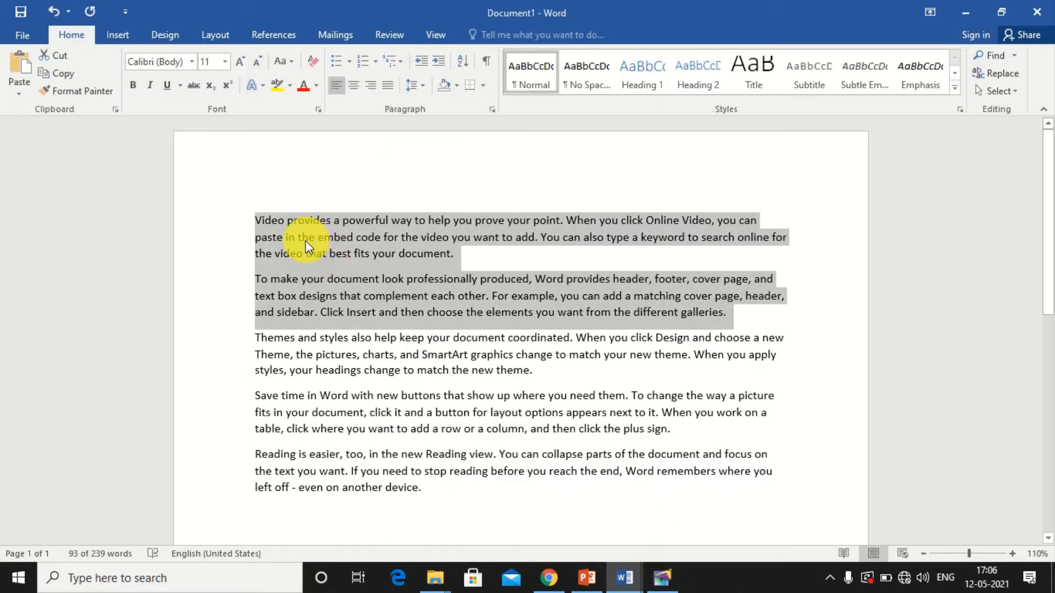
{"action": "left_click", "coordinate": [242, 224]}
{"action": "left_click_drag", "start_coordinate": [254, 220], "coordinate": [566, 498]}
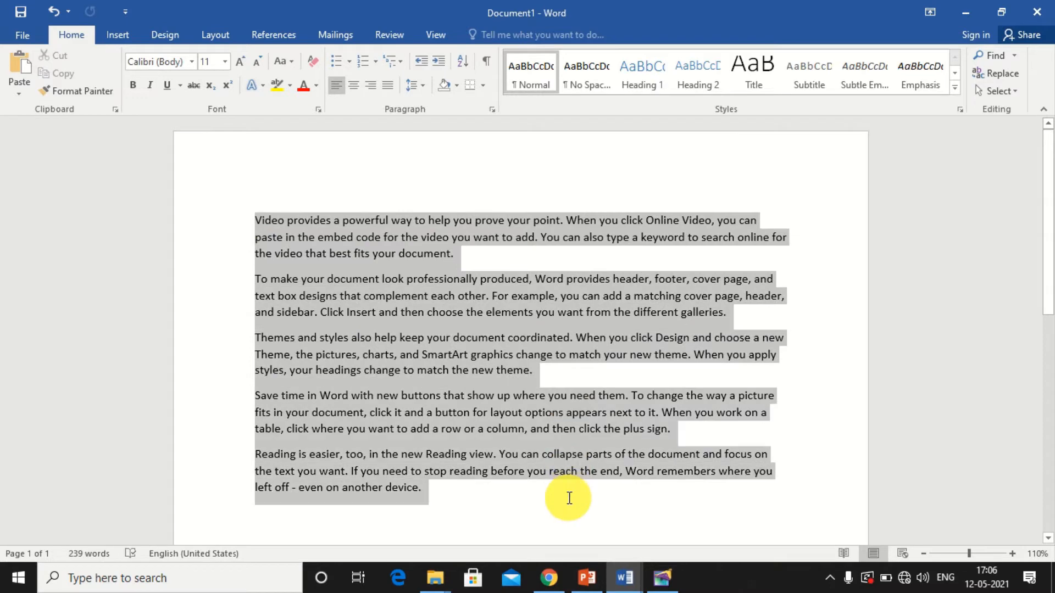
{"action": "left_click", "coordinate": [224, 61]}
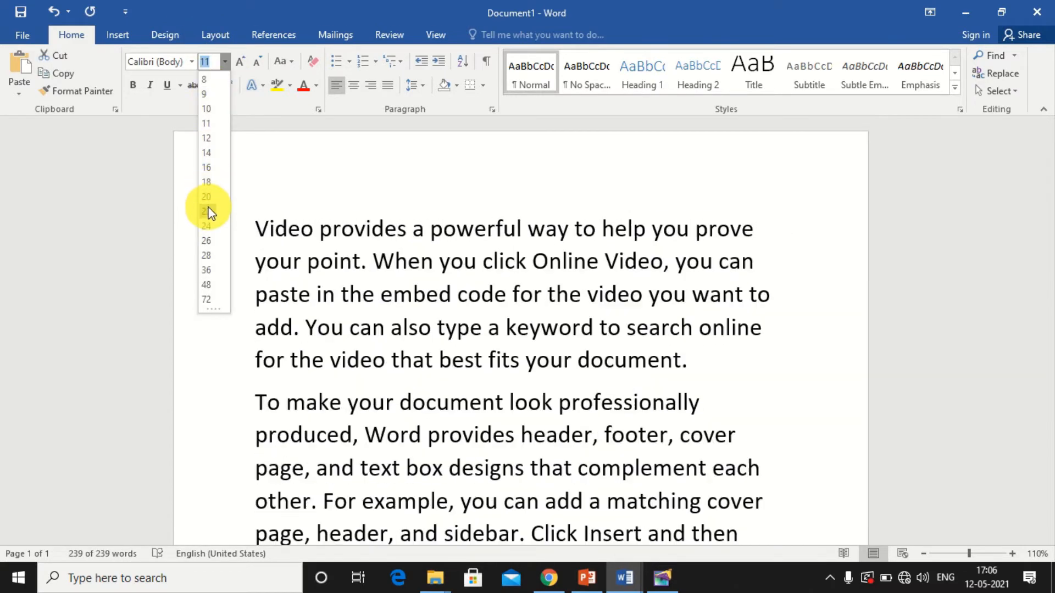
{"action": "left_click", "coordinate": [209, 214]}
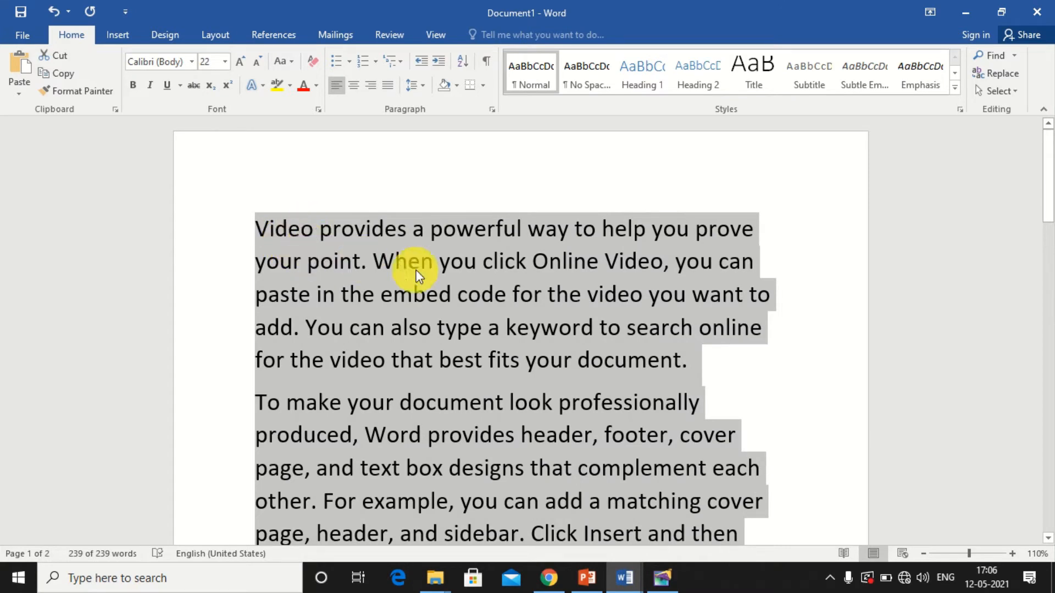
Switch back to the PageMaker document, select both Algerian paragraphs and set their leading to Auto, followed by 25.
{"action": "left_click", "coordinate": [660, 578]}
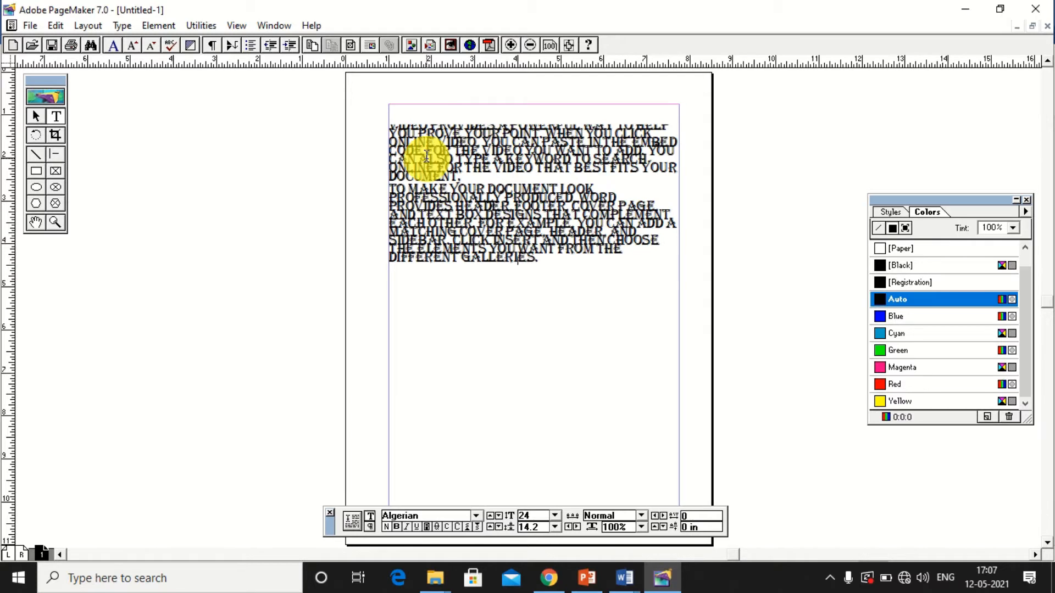
{"action": "left_click", "coordinate": [125, 25]}
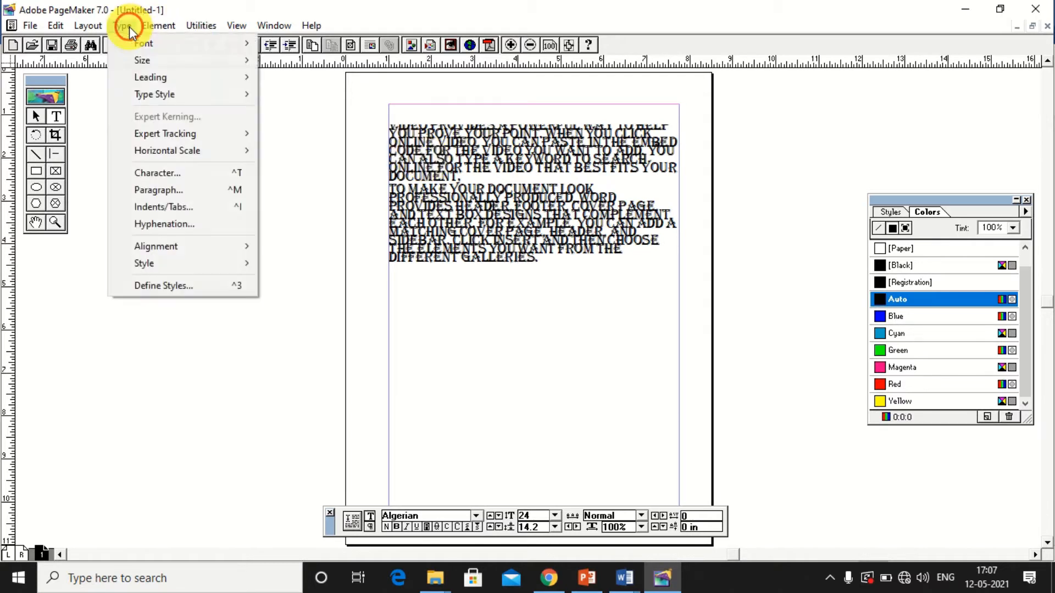
{"action": "mouse_move", "coordinate": [151, 78]}
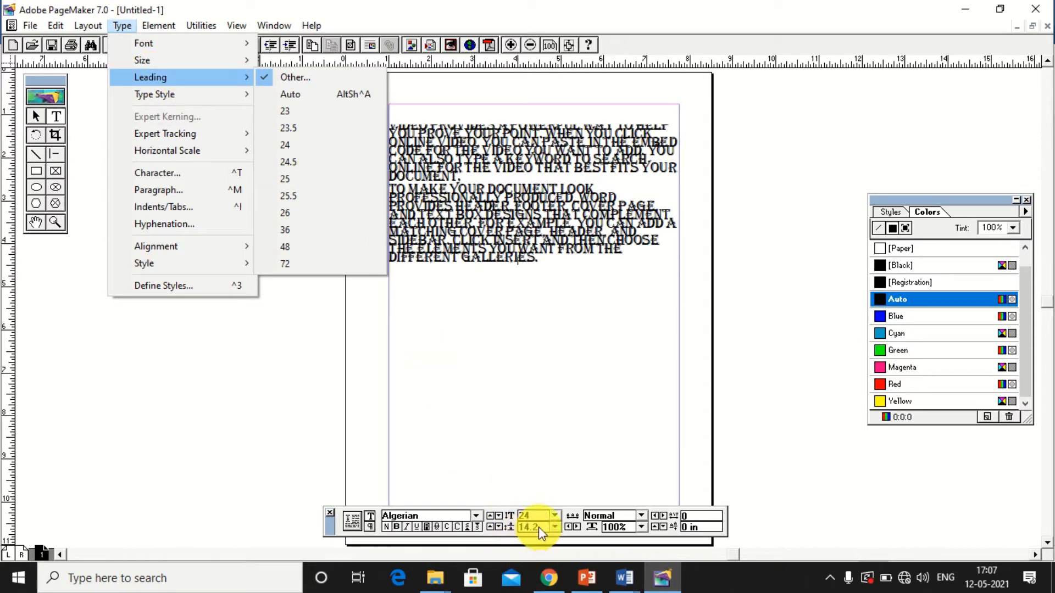
{"action": "left_click", "coordinate": [540, 255]}
{"action": "left_click_drag", "start_coordinate": [539, 260], "coordinate": [377, 117]}
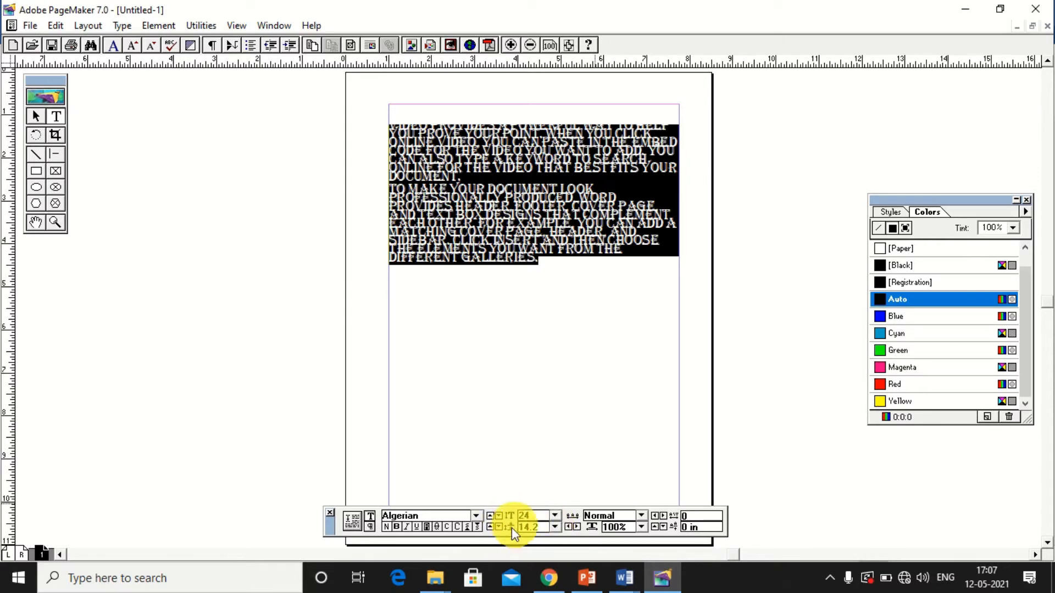
{"action": "left_click", "coordinate": [554, 527]}
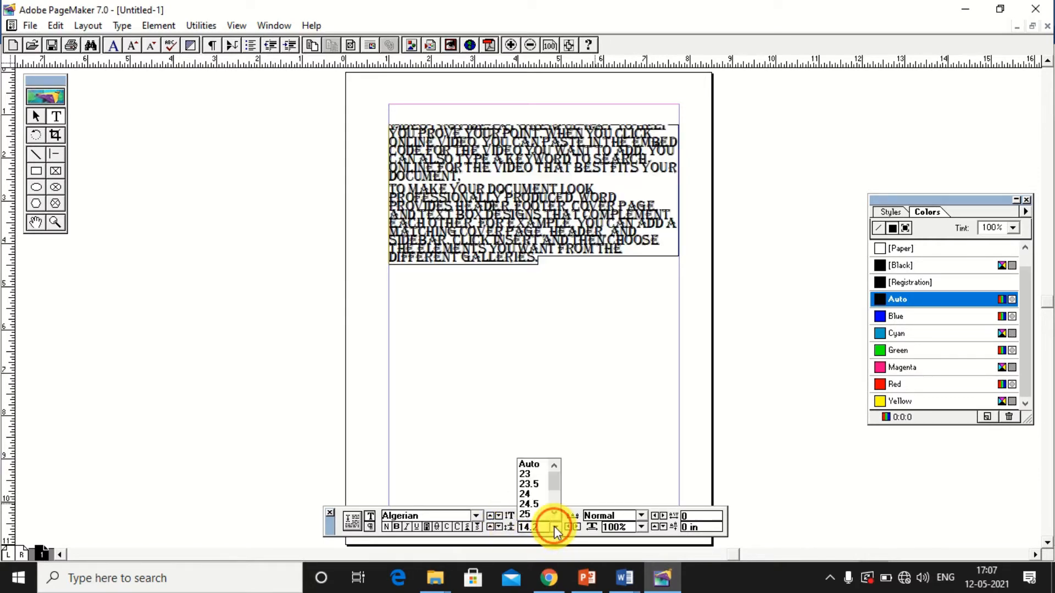
{"action": "left_click", "coordinate": [535, 464]}
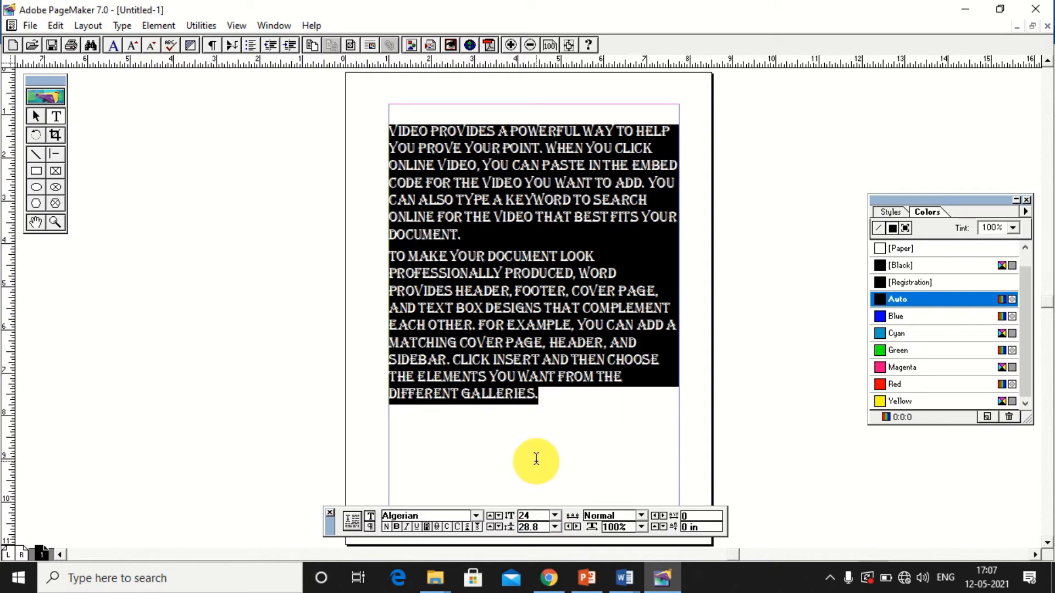
{"action": "left_click", "coordinate": [556, 527]}
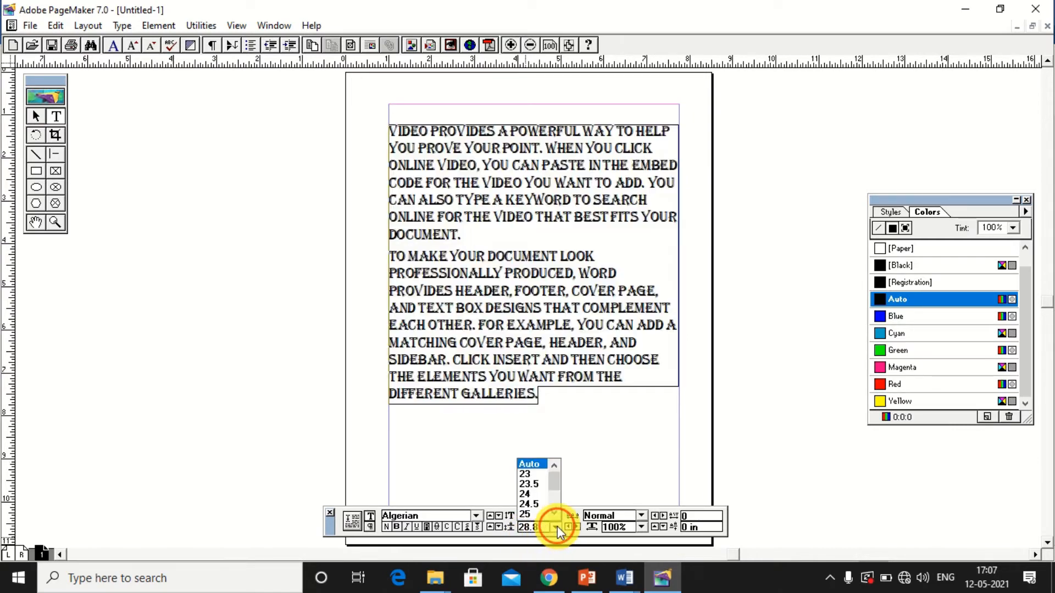
{"action": "left_click", "coordinate": [529, 514]}
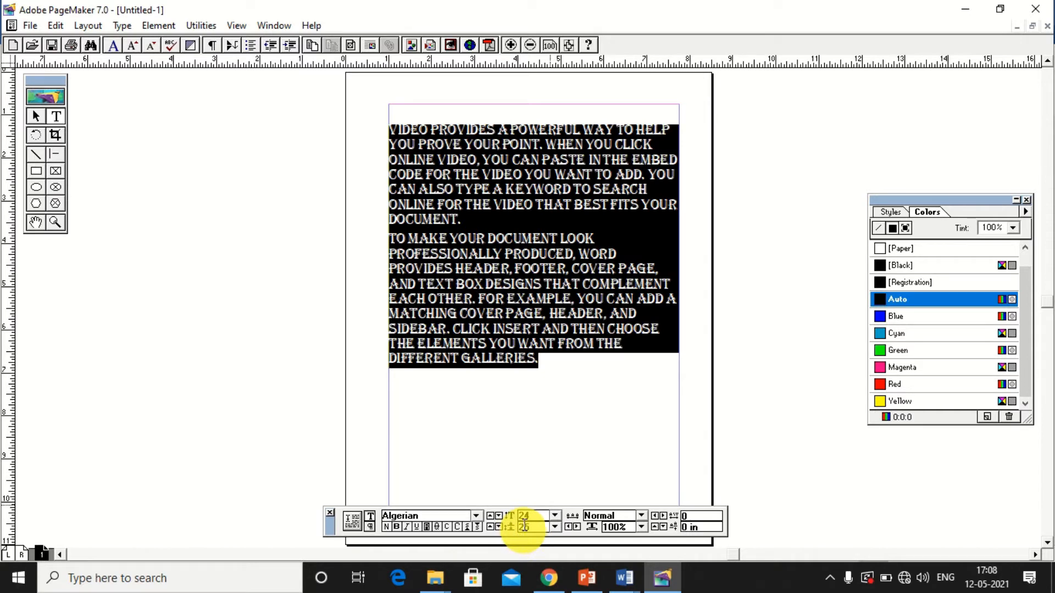
Make both selected paragraphs bold and italic, and deselect the text.
{"action": "left_click", "coordinate": [122, 25]}
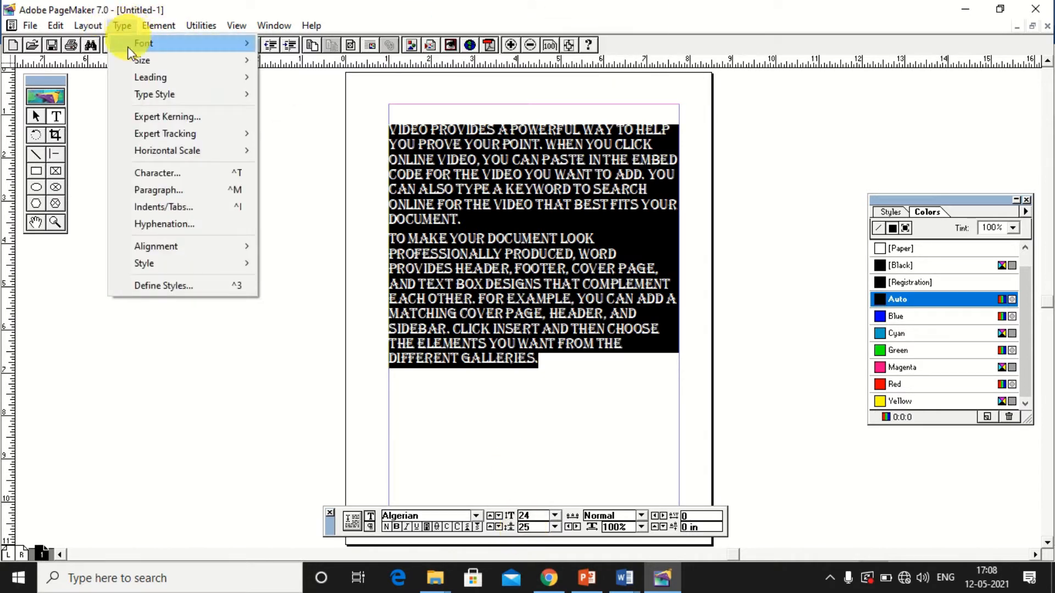
{"action": "mouse_move", "coordinate": [137, 77]}
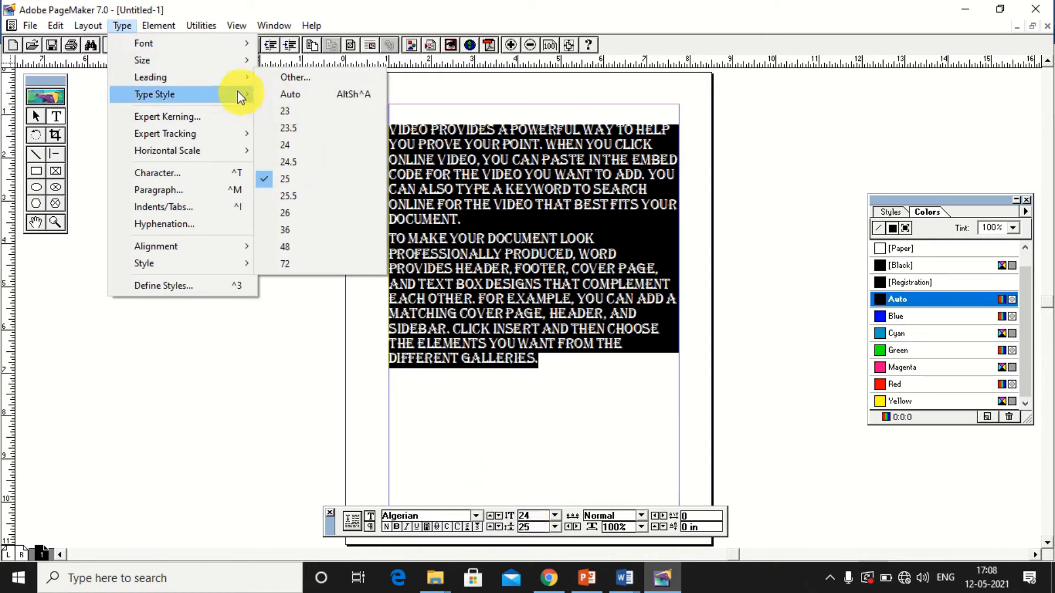
{"action": "mouse_move", "coordinate": [230, 96]}
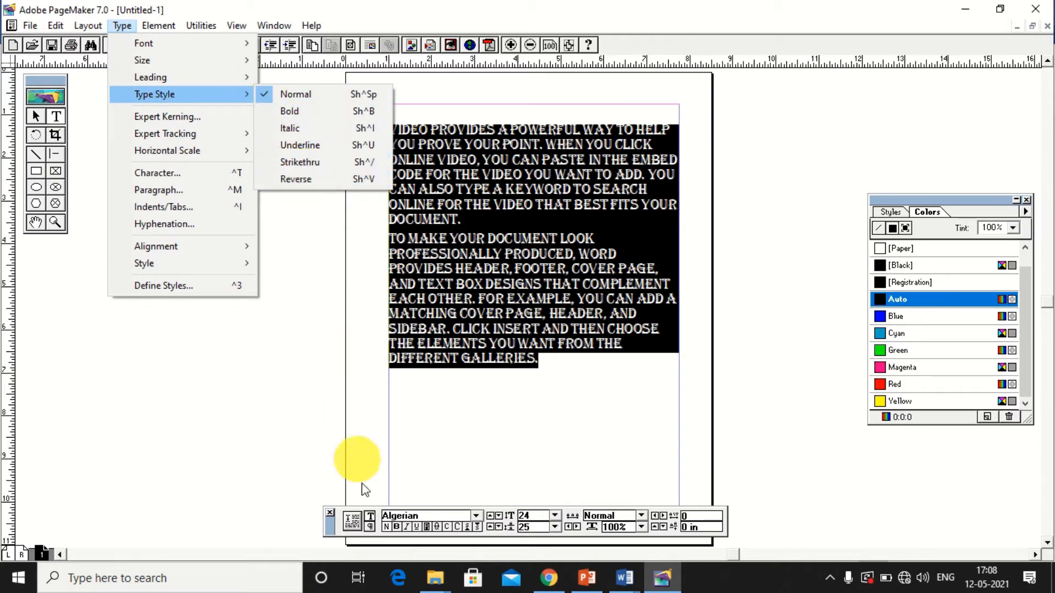
{"action": "left_click", "coordinate": [397, 526]}
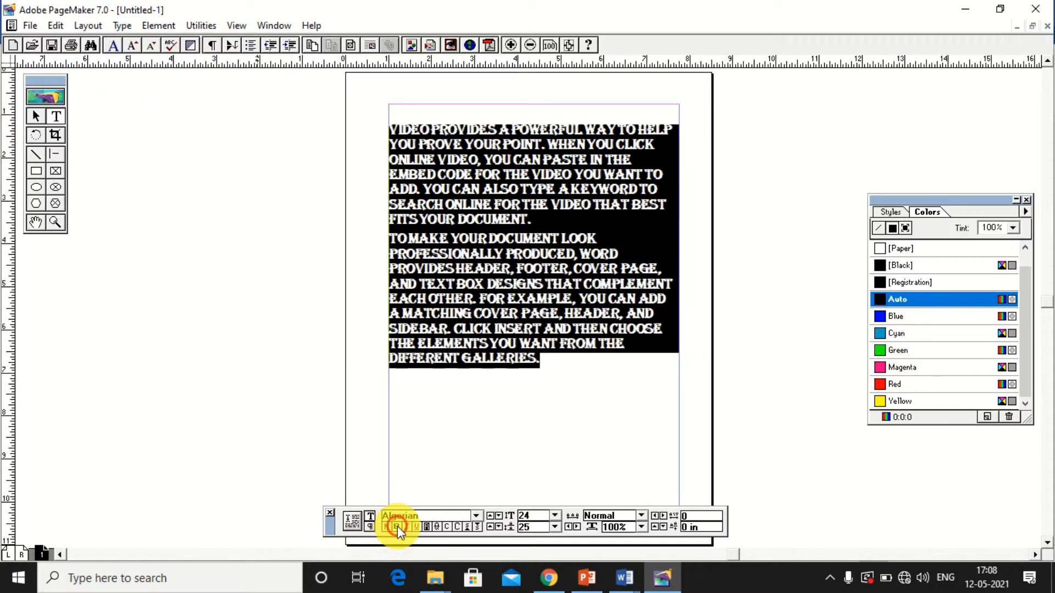
{"action": "left_click", "coordinate": [407, 527]}
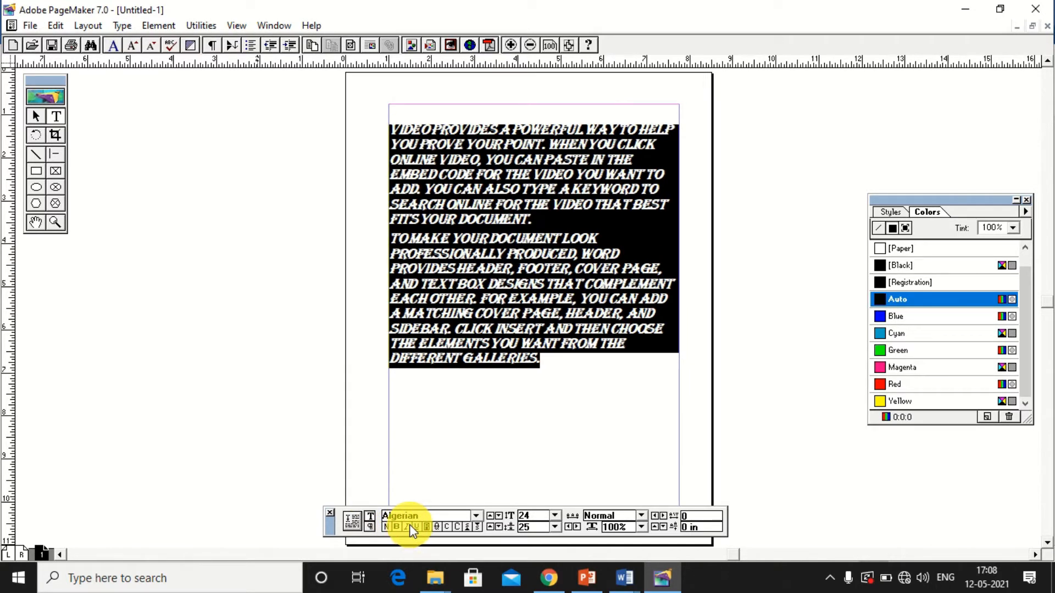
{"action": "left_click", "coordinate": [417, 527]}
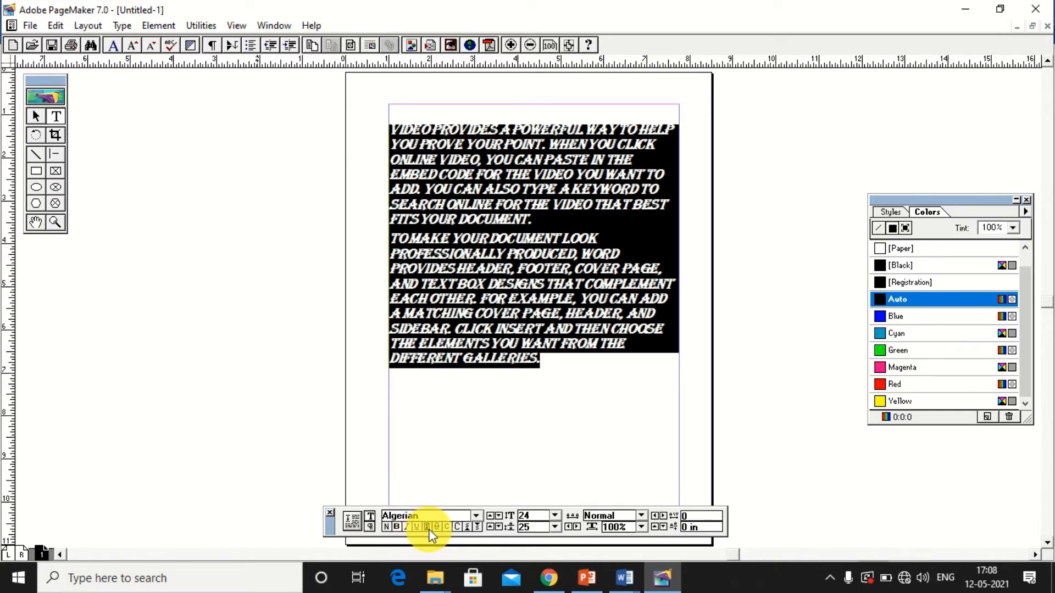
{"action": "left_click", "coordinate": [482, 462]}
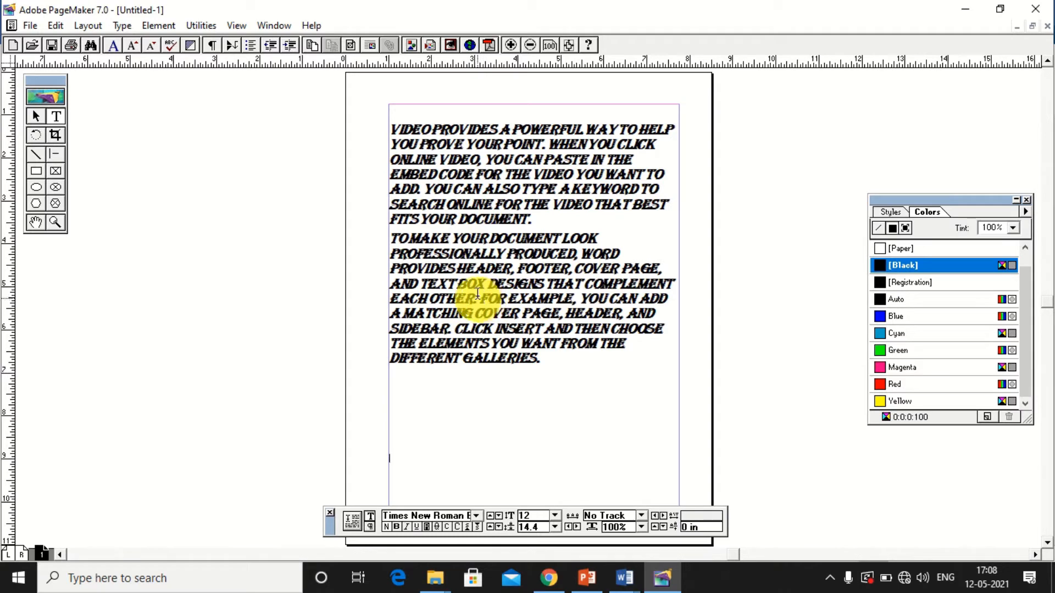
Draw an ellipse about 3.5 in wide and 1.3 in high below the two paragraphs.
{"action": "left_click", "coordinate": [35, 186]}
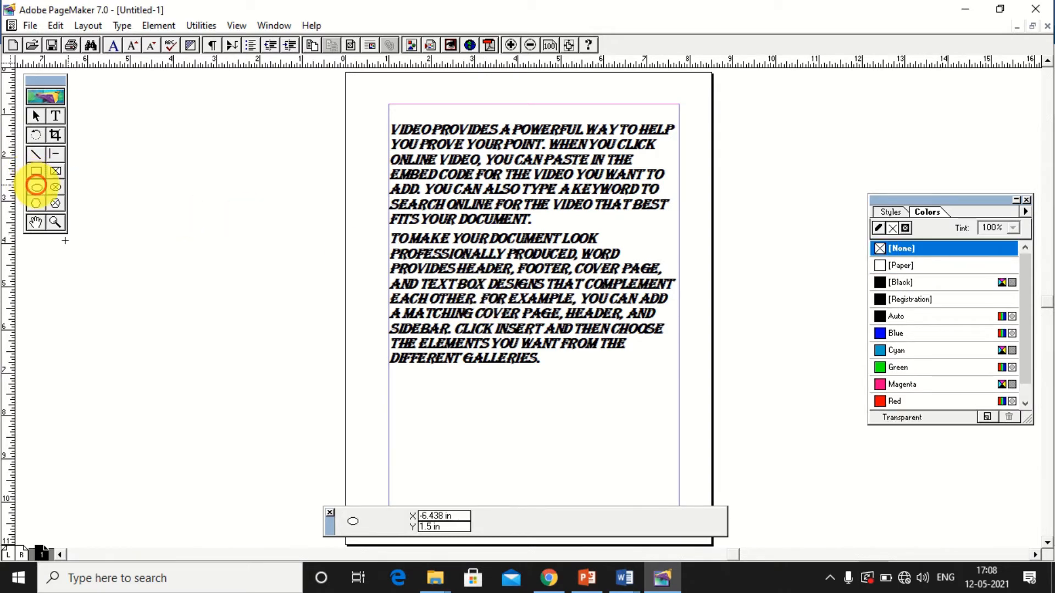
{"action": "left_click_drag", "start_coordinate": [427, 402], "coordinate": [576, 457]}
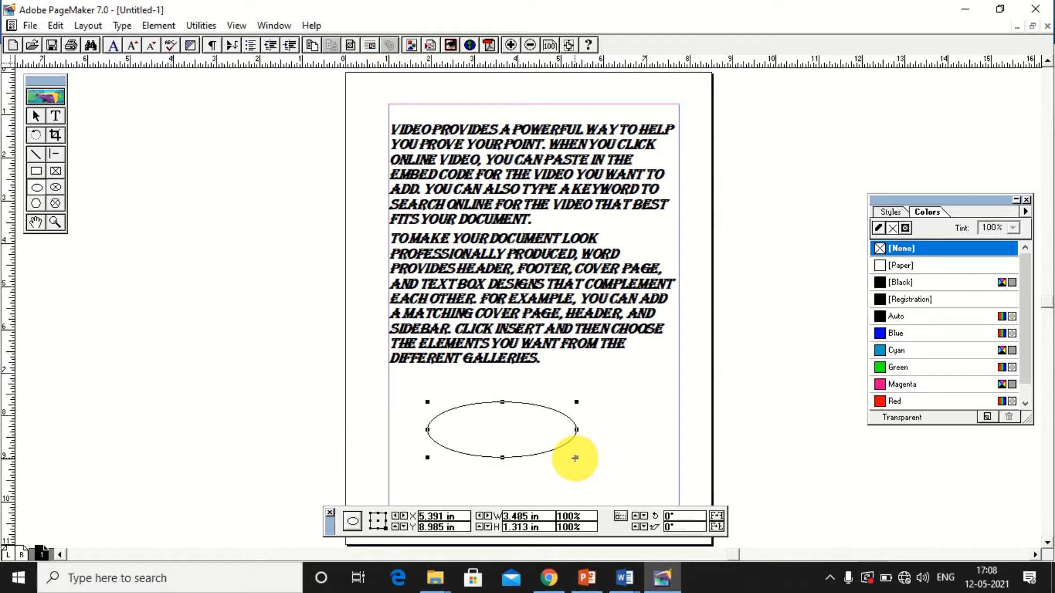
Add the text APEX at size 27 between the paragraphs and the ellipse.
{"action": "left_click", "coordinate": [55, 117]}
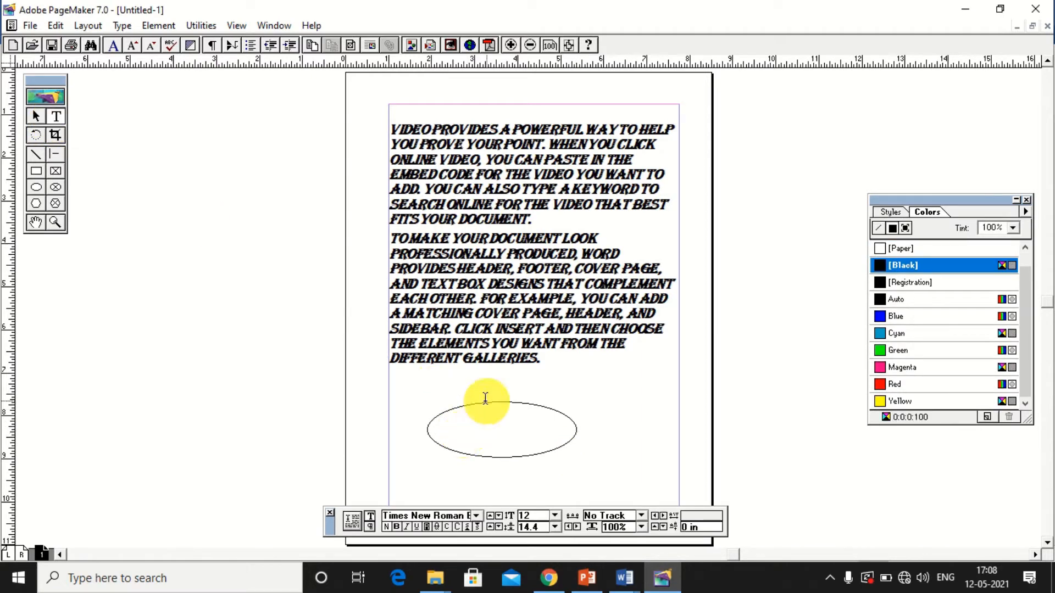
{"action": "left_click", "coordinate": [498, 386]}
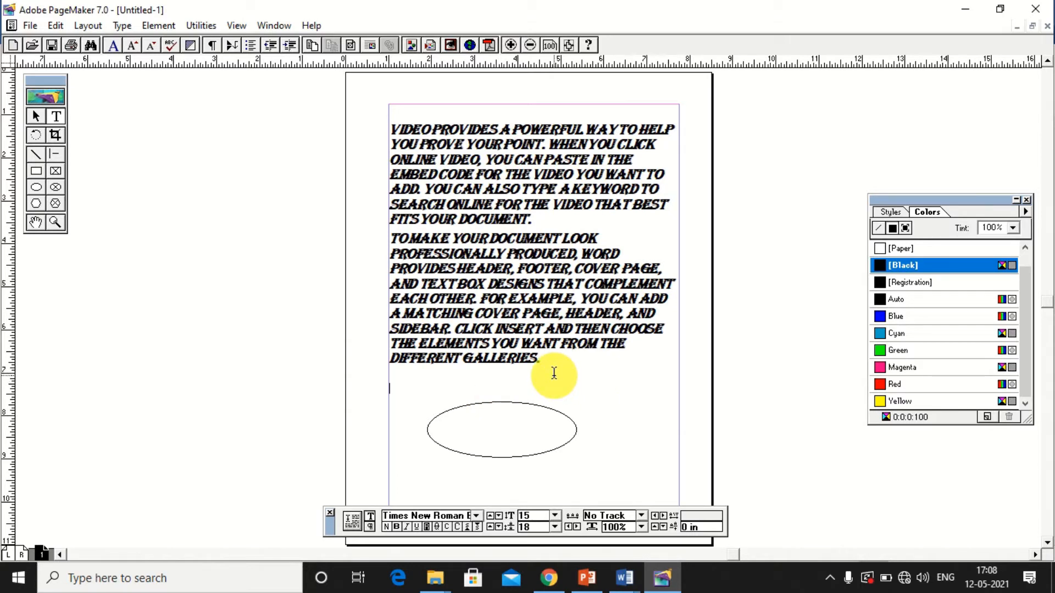
{"action": "key", "text": "ctrl+shift+period"}
{"action": "key", "text": "ctrl+shift+period"}
{"action": "key", "text": "ctrl+shift+period"}
{"action": "key", "text": "ctrl+shift+period"}
{"action": "key", "text": "ctrl+shift+period"}
{"action": "key", "text": "ctrl+shift+period"}
{"action": "key", "text": "ctrl+shift+period"}
{"action": "key", "text": "ctrl+shift+period"}
{"action": "key", "text": "ctrl+shift+period"}
{"action": "key", "text": "ctrl+shift+period"}
{"action": "key", "text": "ctrl+shift+period"}
{"action": "key", "text": "ctrl+shift+period"}
{"action": "type", "text": "APEX"}
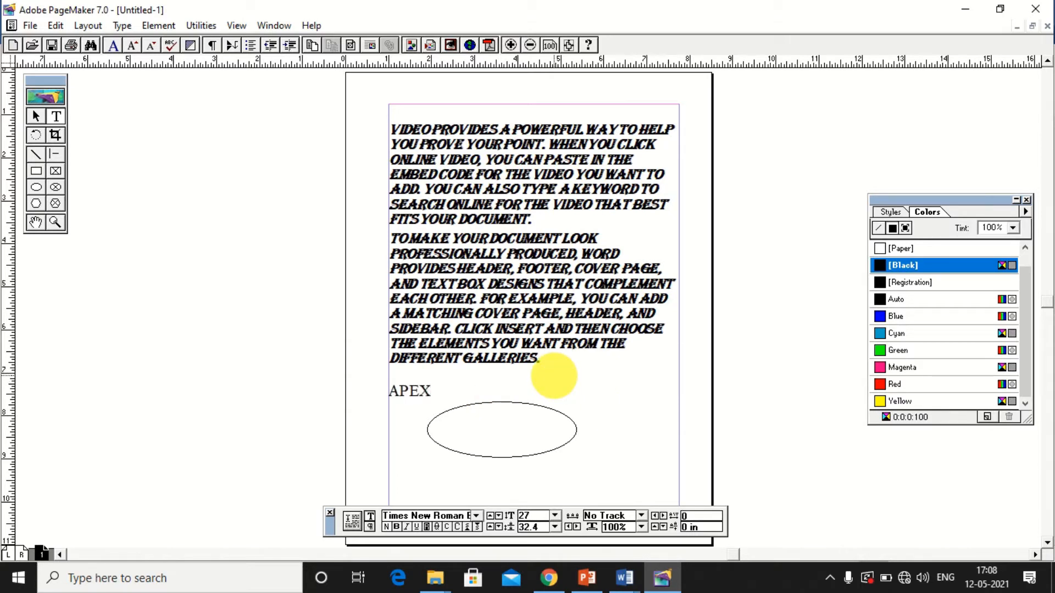
Select the ellipse and apply the Auto color to it.
{"action": "left_click", "coordinate": [36, 116]}
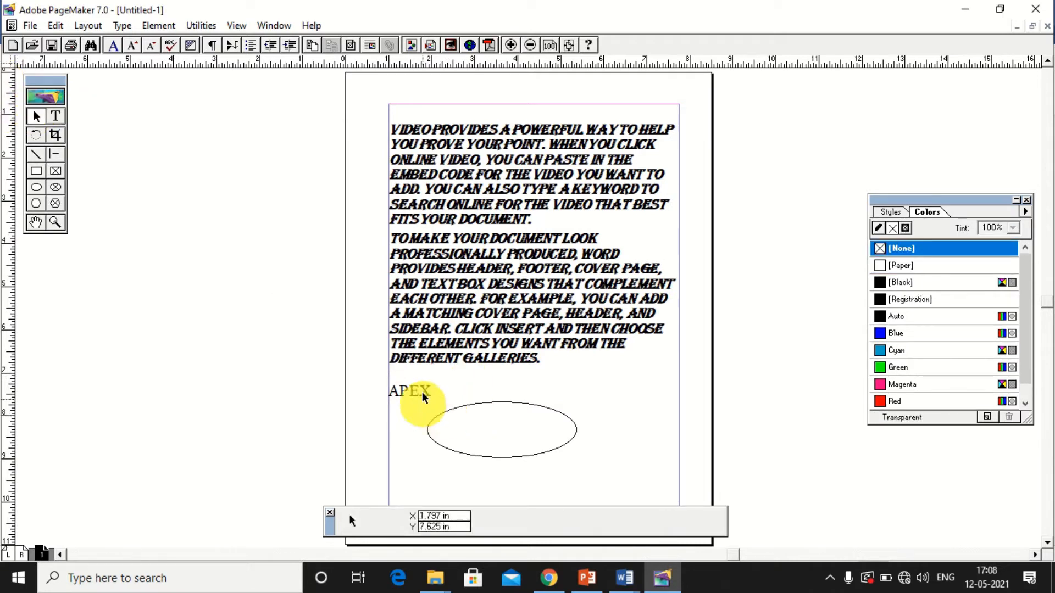
{"action": "left_click", "coordinate": [470, 404]}
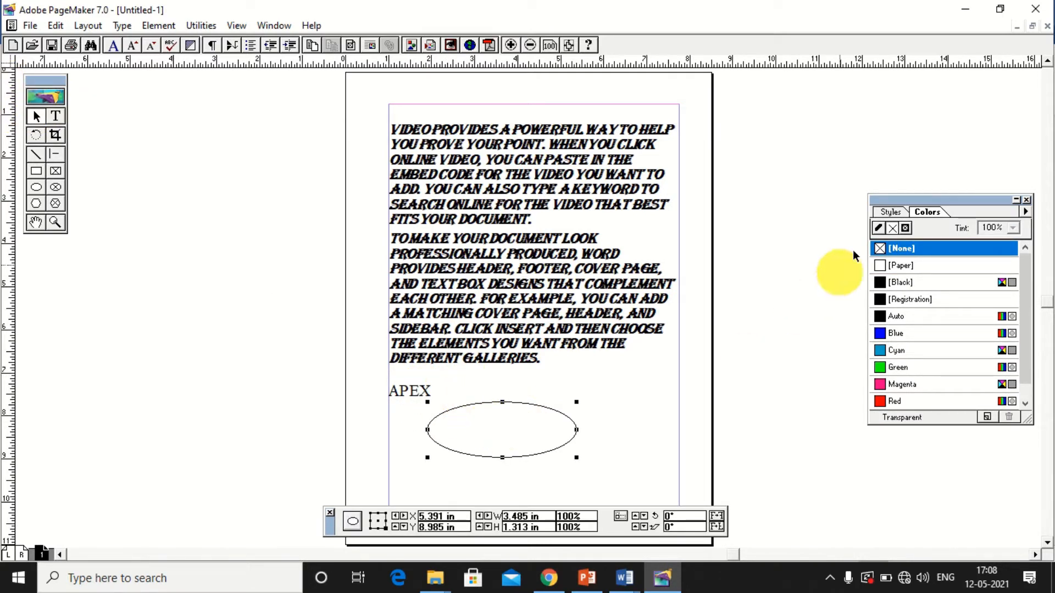
{"action": "left_click", "coordinate": [896, 316]}
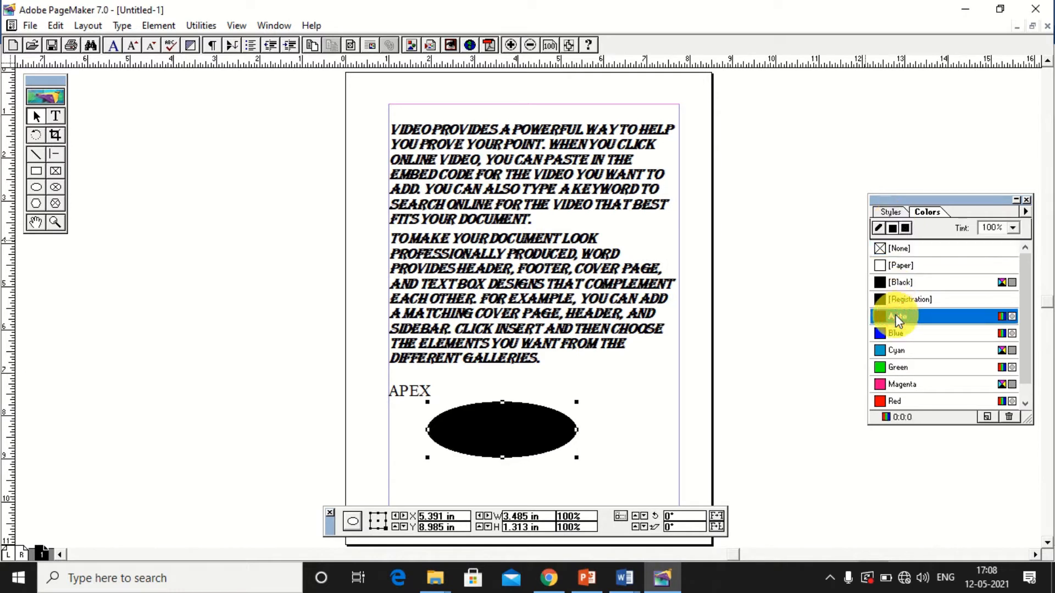
Narrow the APEX text block to about 1.25 in and move it so it partly overlaps the ellipse's upper-left edge.
{"action": "left_click", "coordinate": [404, 390]}
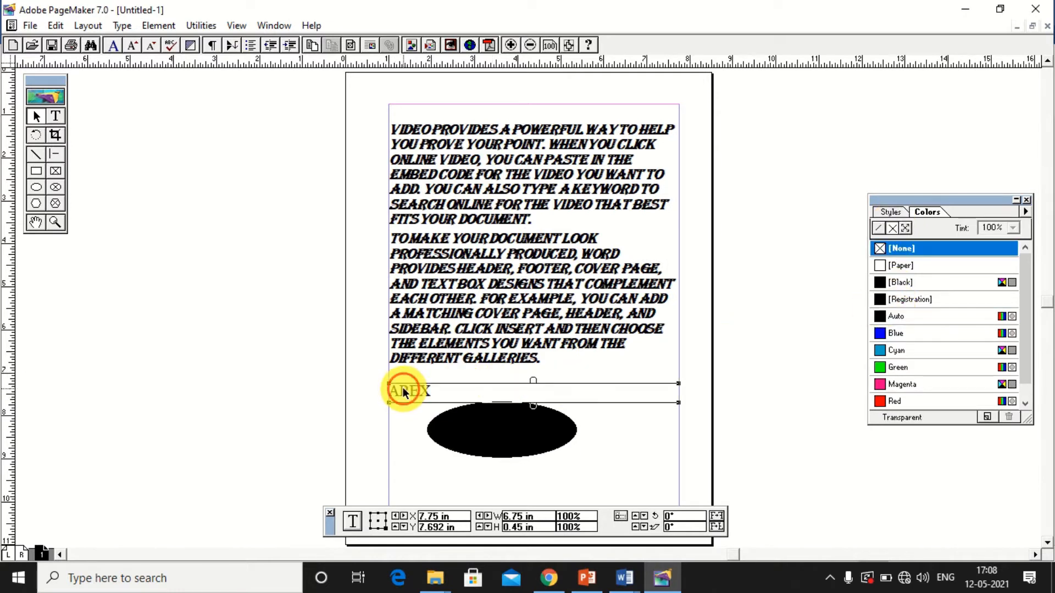
{"action": "left_click_drag", "start_coordinate": [677, 402], "coordinate": [500, 428]}
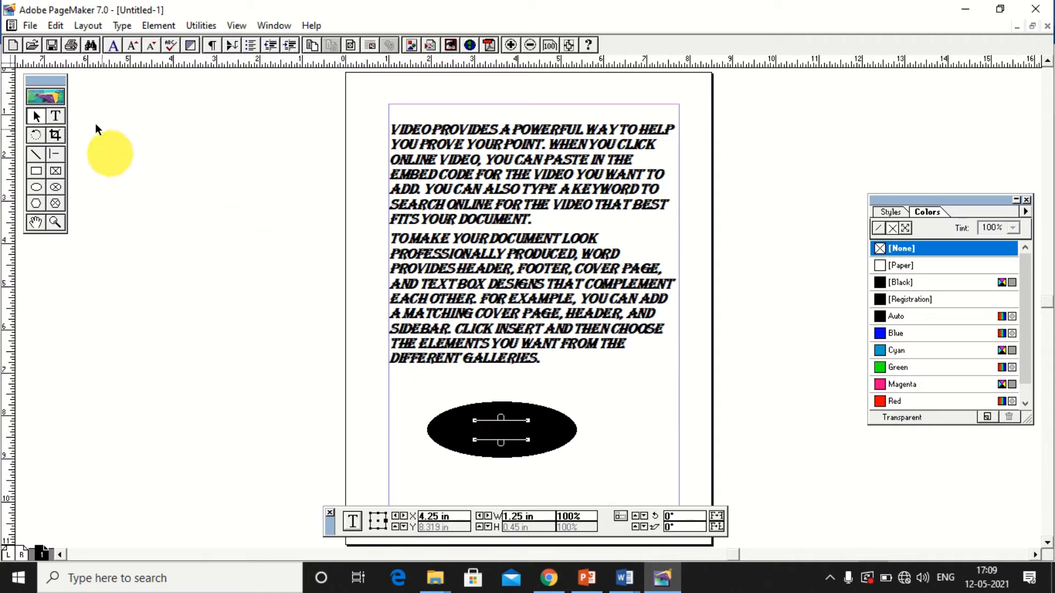
{"action": "left_click_drag", "start_coordinate": [501, 429], "coordinate": [452, 406]}
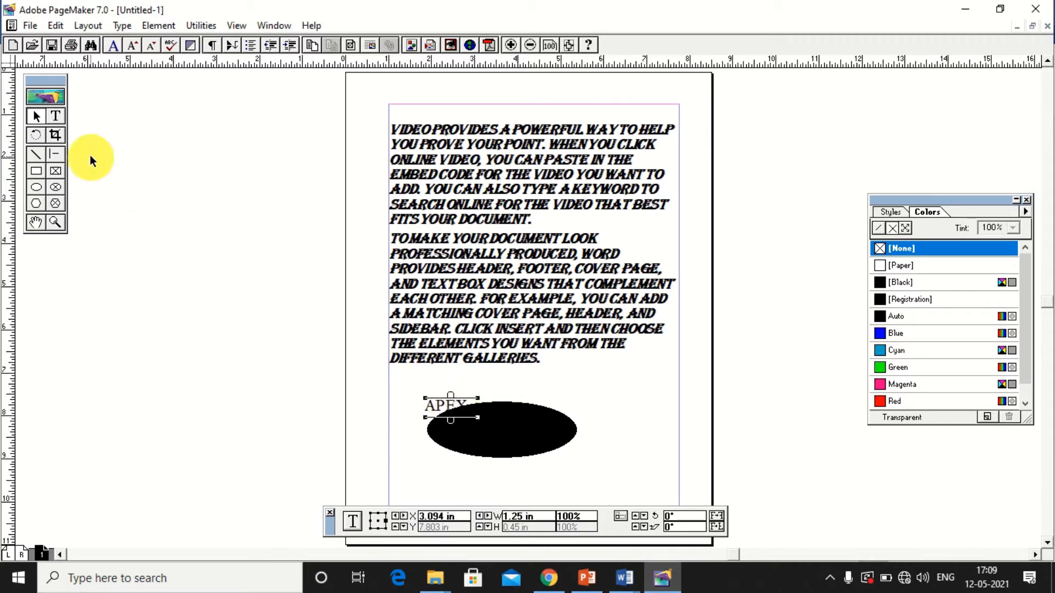
Select the word APEX and apply the Reverse type style to it.
{"action": "left_click", "coordinate": [55, 116]}
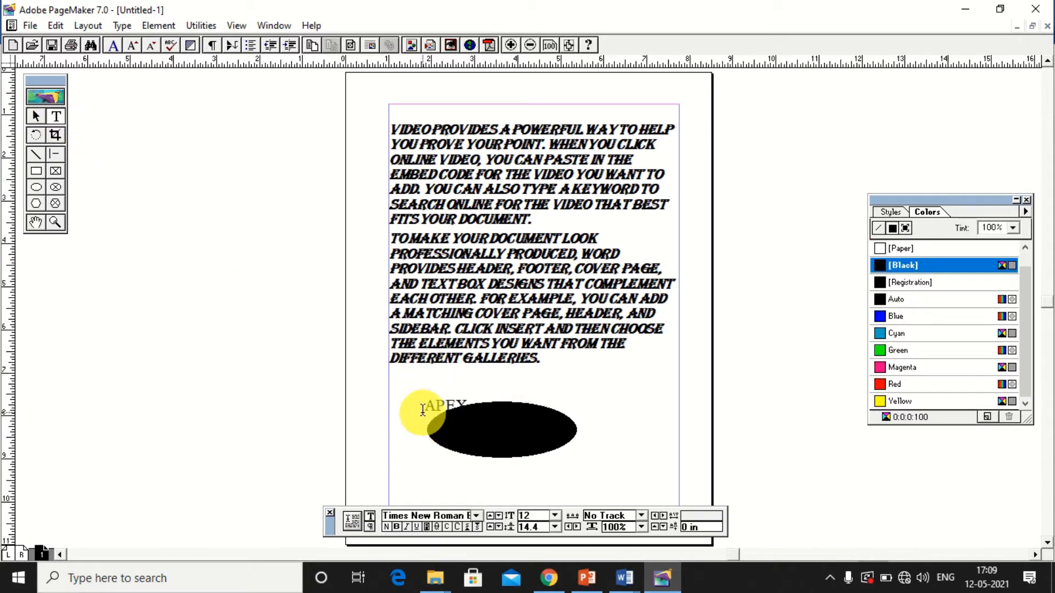
{"action": "left_click_drag", "start_coordinate": [426, 405], "coordinate": [522, 405]}
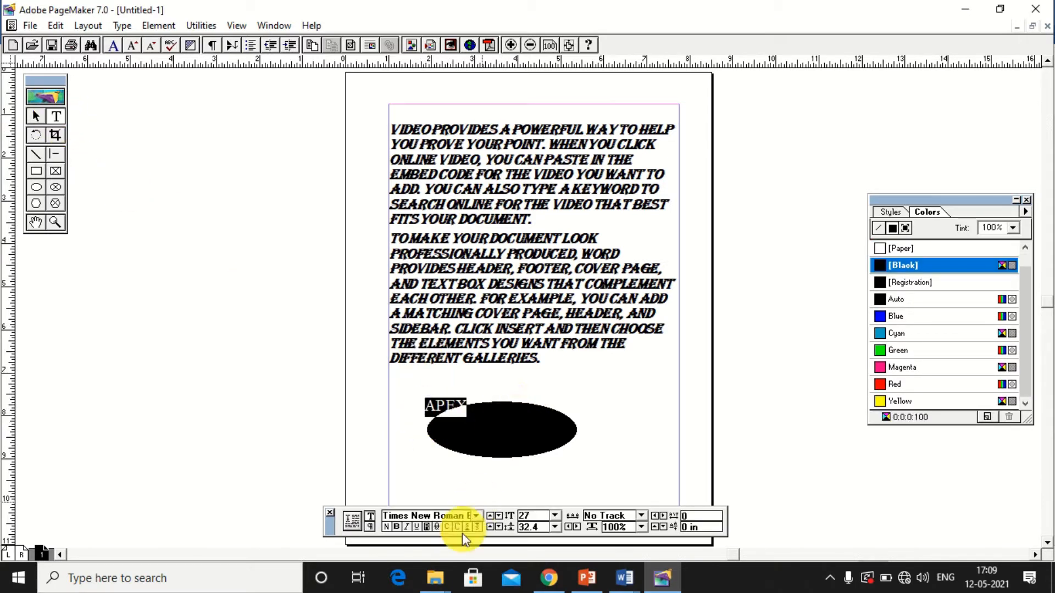
{"action": "left_click", "coordinate": [426, 526]}
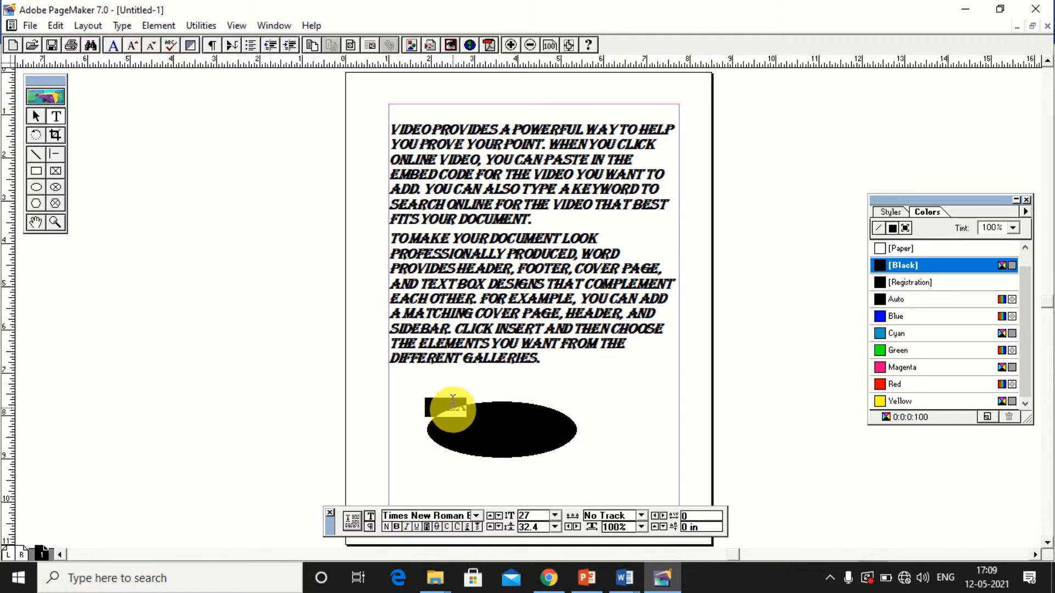
{"action": "left_click", "coordinate": [447, 406]}
Move the reversed APEX text block to the middle of the black ellipse and deselect it.
{"action": "left_click", "coordinate": [37, 116]}
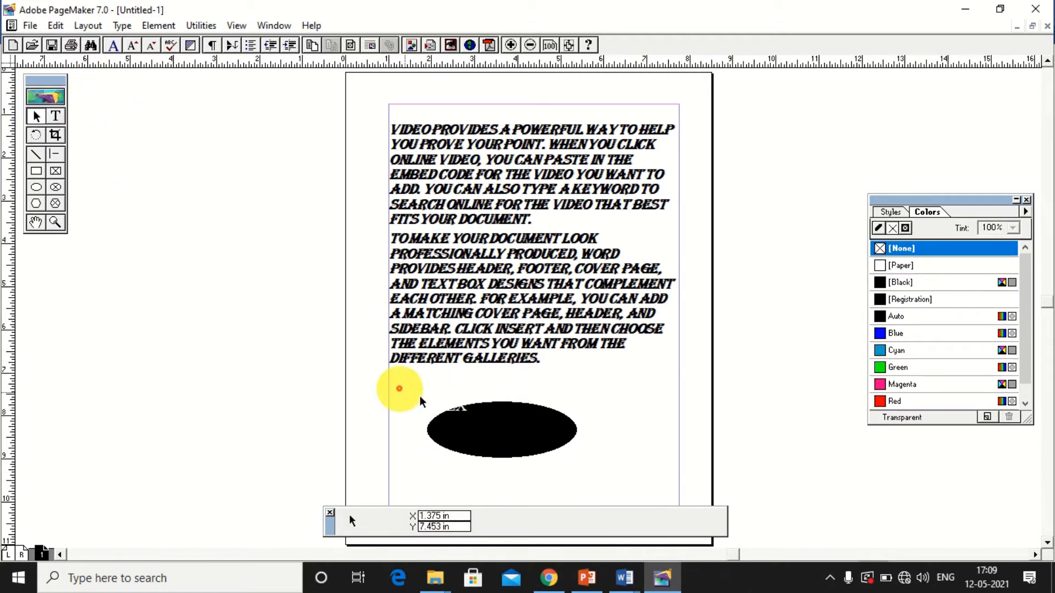
{"action": "left_click_drag", "start_coordinate": [449, 405], "coordinate": [499, 428]}
{"action": "left_click", "coordinate": [592, 396]}
{"action": "left_click", "coordinate": [558, 390]}
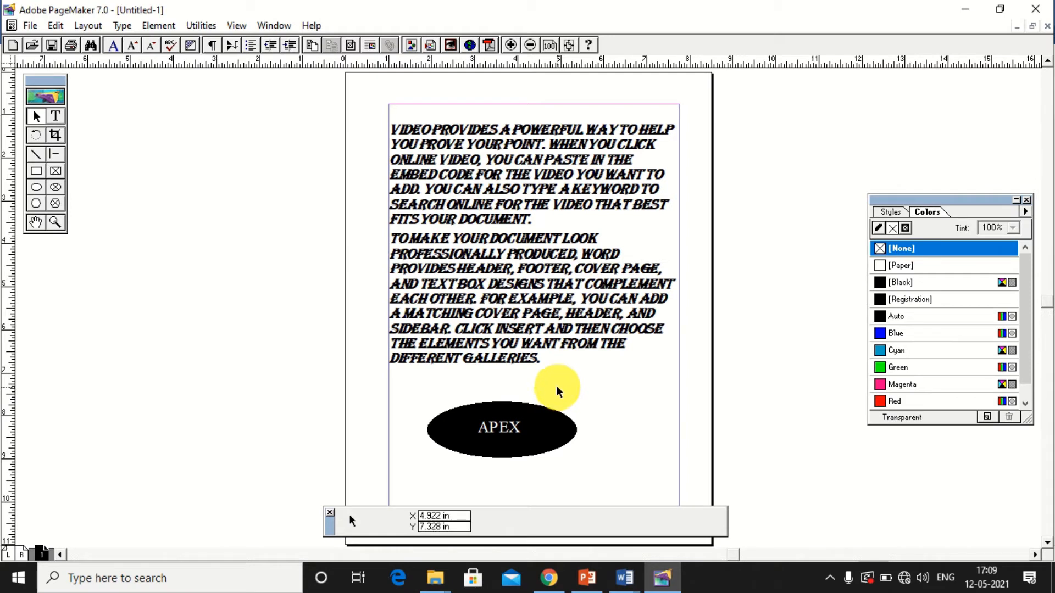
Select the whole first paragraph with the Text tool and apply Very Tight expert tracking to it.
{"action": "left_click", "coordinate": [55, 116]}
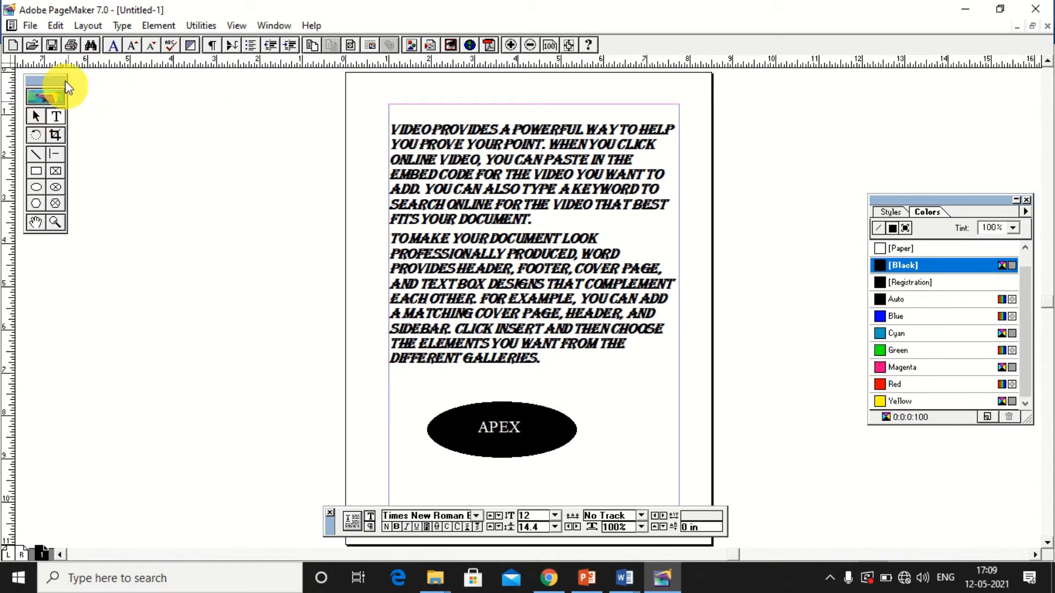
{"action": "left_click", "coordinate": [101, 25]}
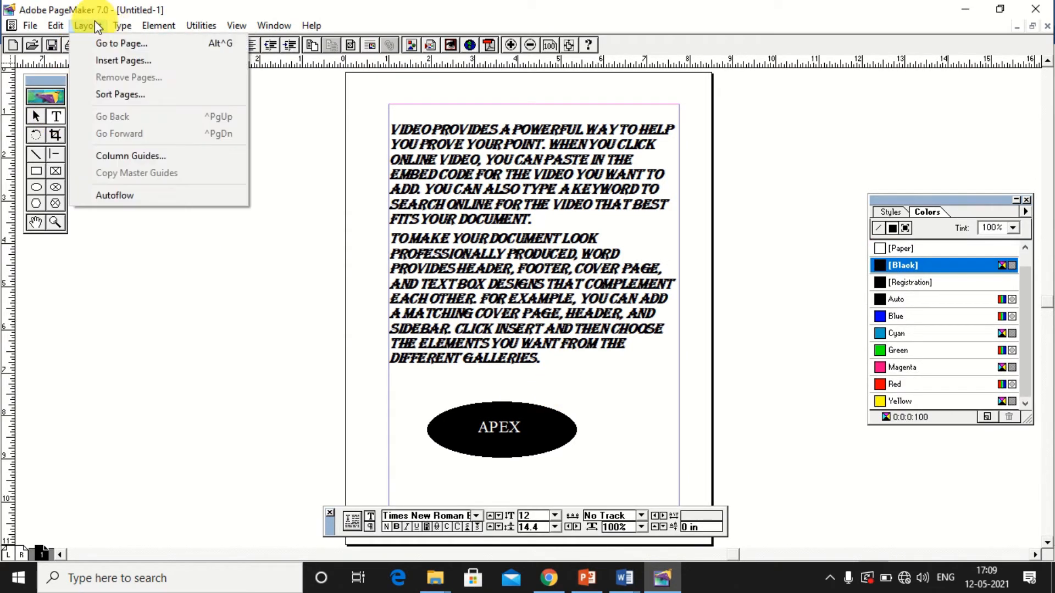
{"action": "mouse_move", "coordinate": [122, 26]}
{"action": "mouse_move", "coordinate": [177, 94]}
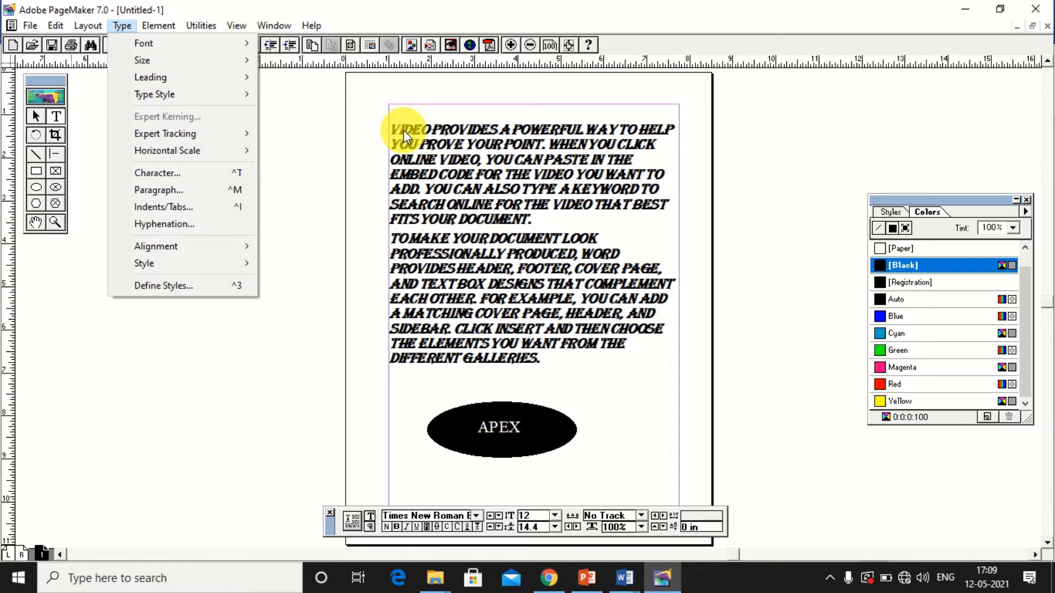
{"action": "mouse_move", "coordinate": [244, 135]}
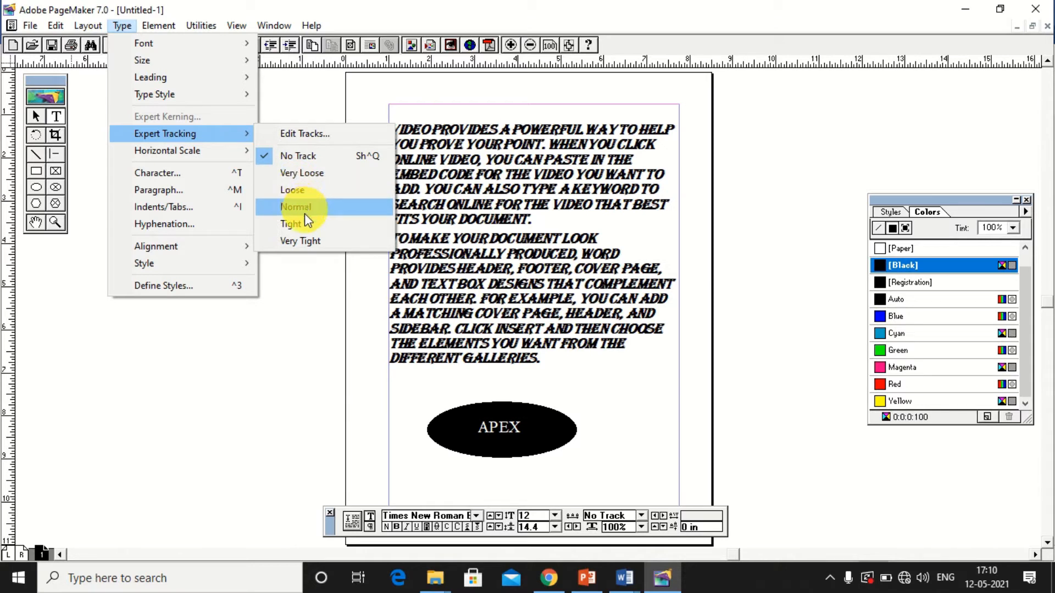
{"action": "left_click", "coordinate": [297, 241]}
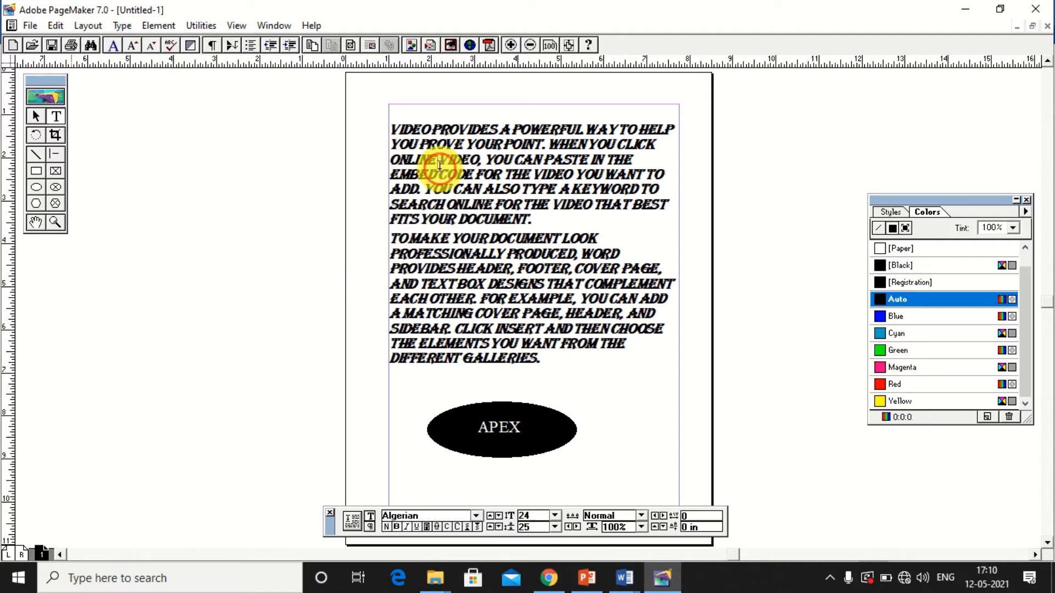
{"action": "left_click_drag", "start_coordinate": [392, 125], "coordinate": [531, 219]}
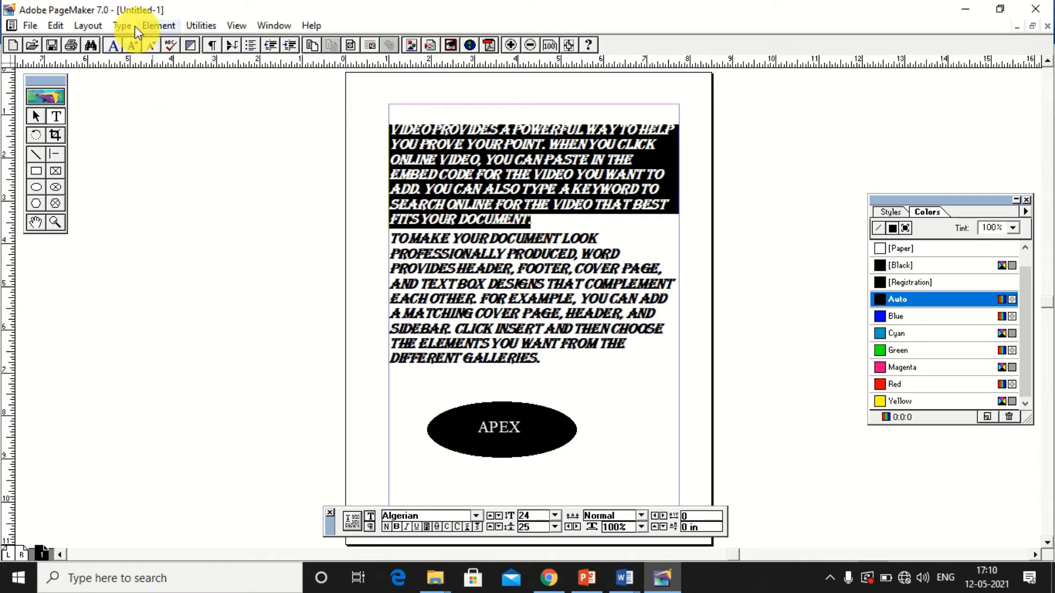
{"action": "left_click", "coordinate": [121, 27]}
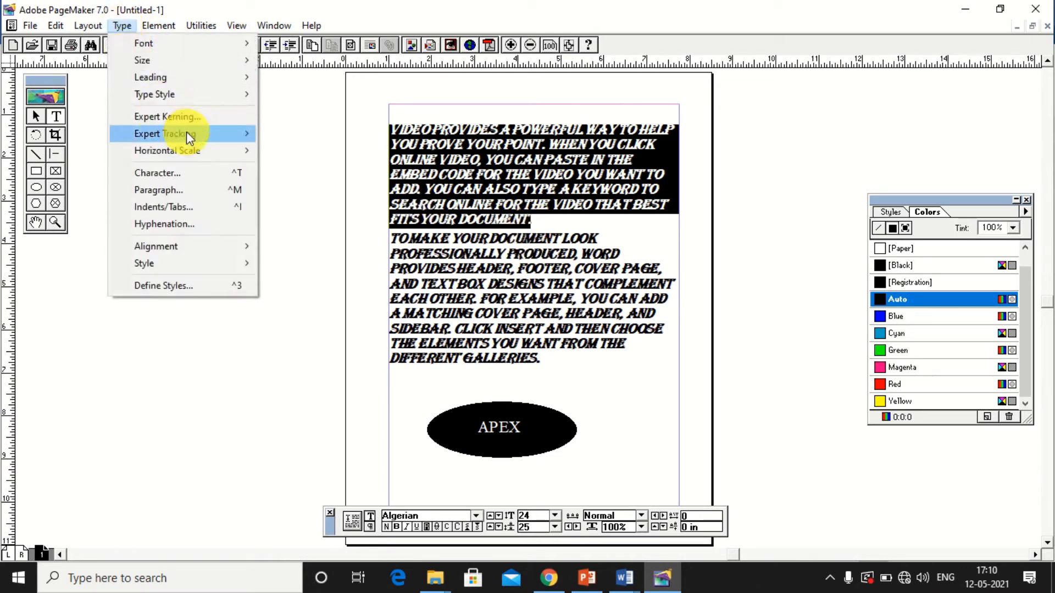
{"action": "mouse_move", "coordinate": [201, 133]}
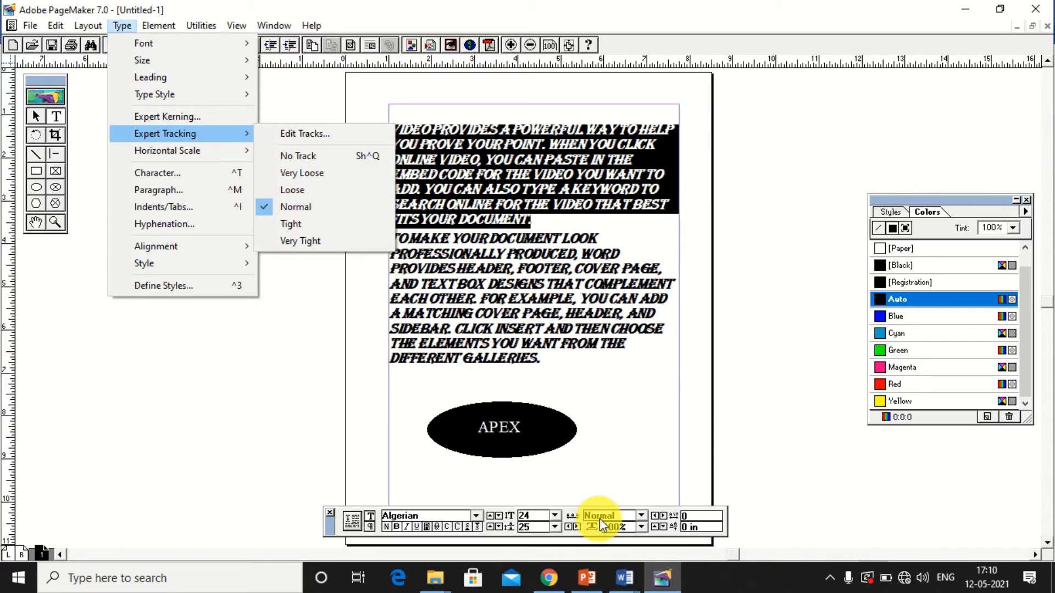
{"action": "left_click", "coordinate": [297, 242]}
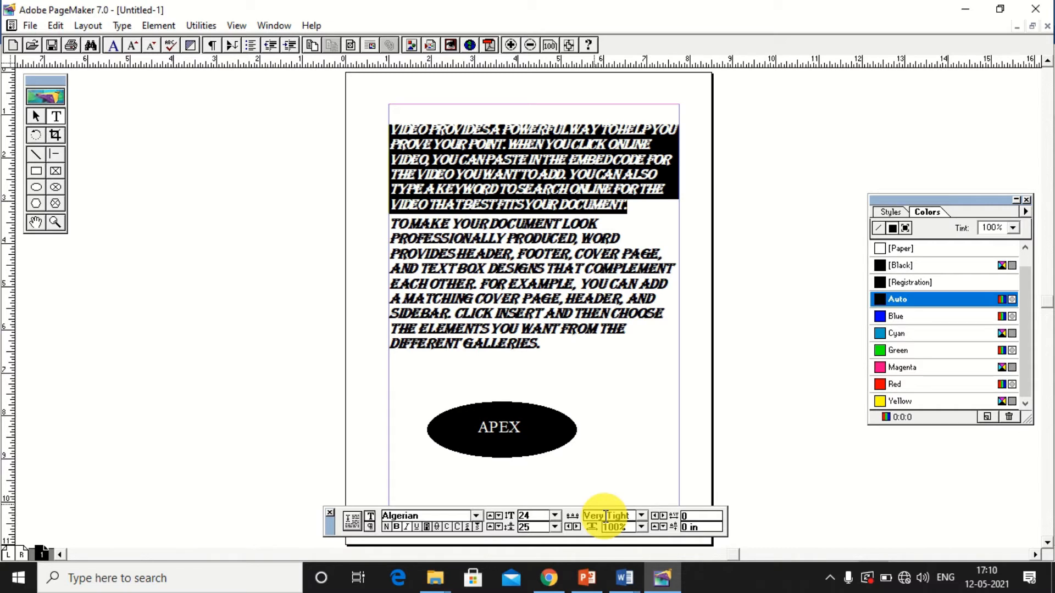
Set the selected first paragraph's tracking to Very Loose and its horizontal scale to 120%.
{"action": "left_click", "coordinate": [641, 516]}
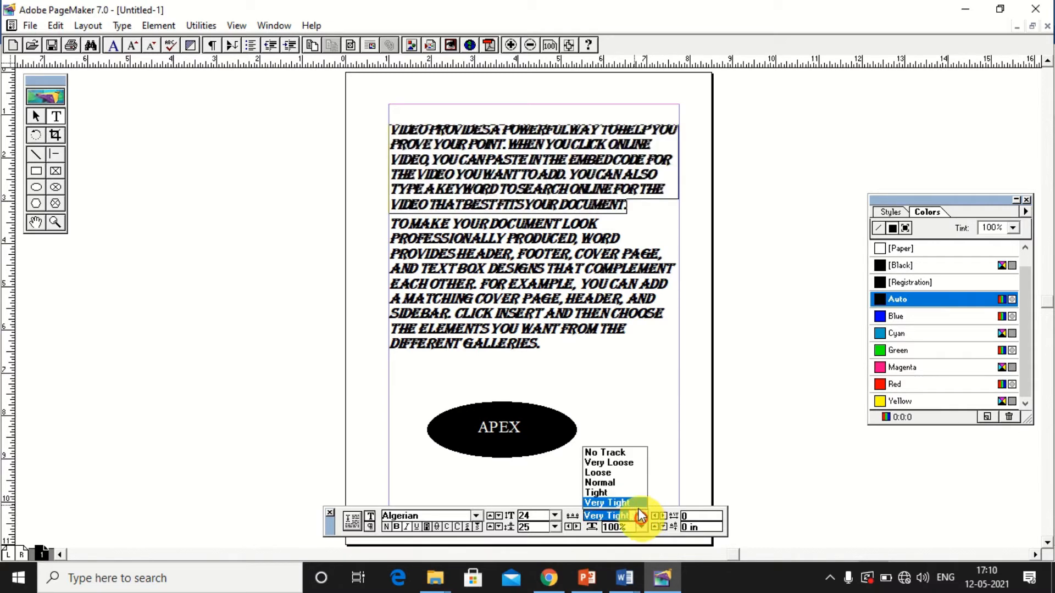
{"action": "left_click", "coordinate": [615, 464]}
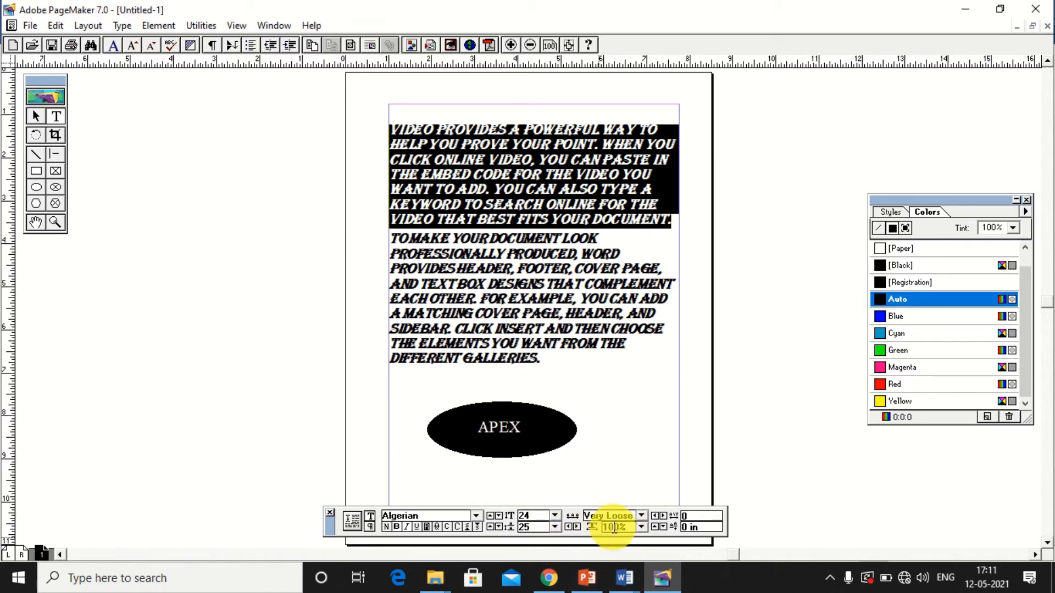
{"action": "left_click", "coordinate": [643, 527]}
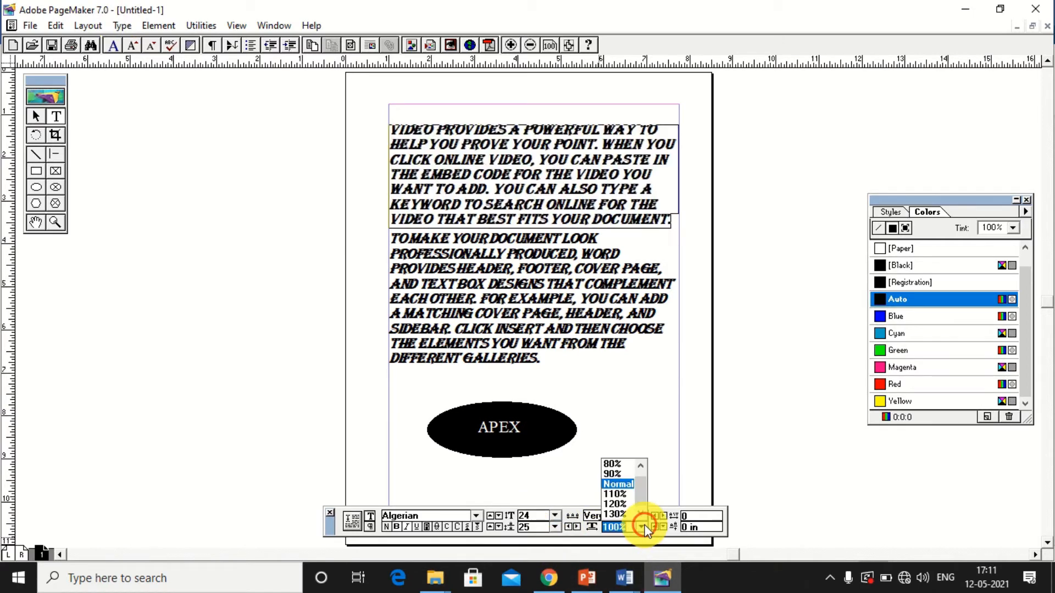
{"action": "left_click", "coordinate": [619, 503]}
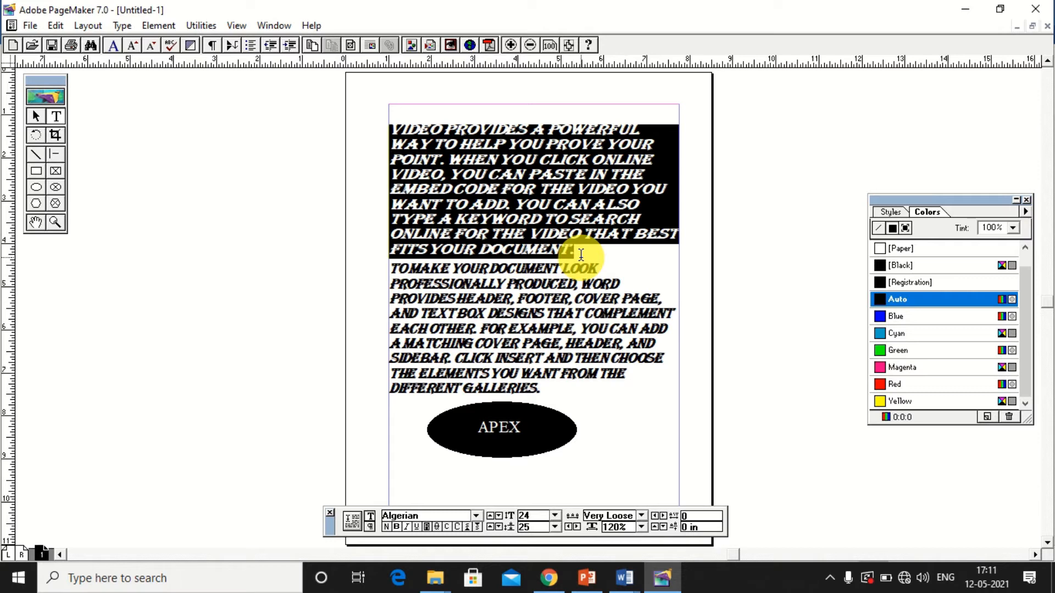
Review the preset horizontal scale options for the selected paragraph and deselect the text without changing it.
{"action": "left_click", "coordinate": [118, 24]}
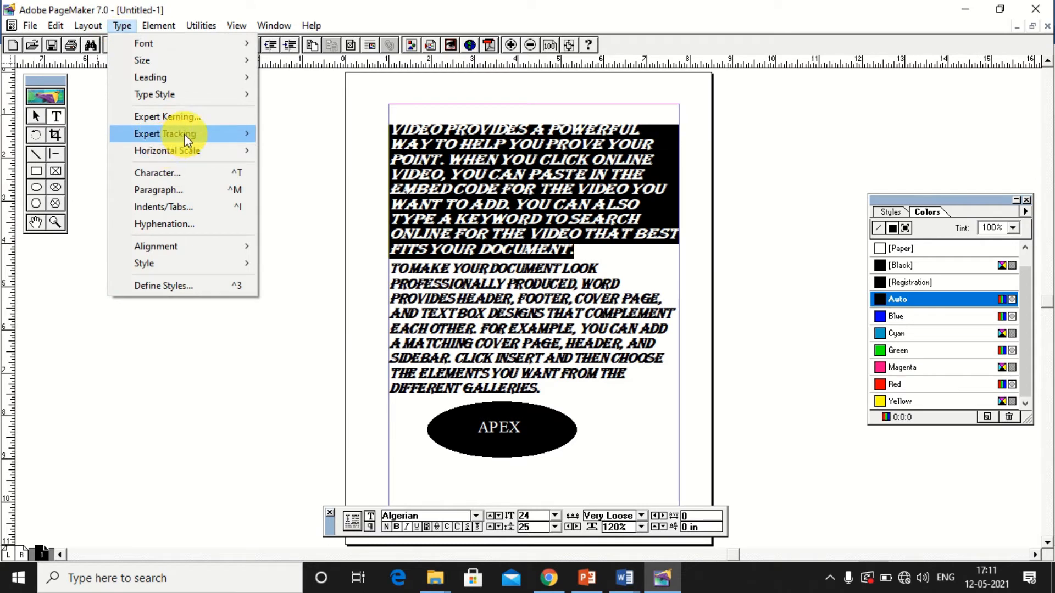
{"action": "mouse_move", "coordinate": [193, 149]}
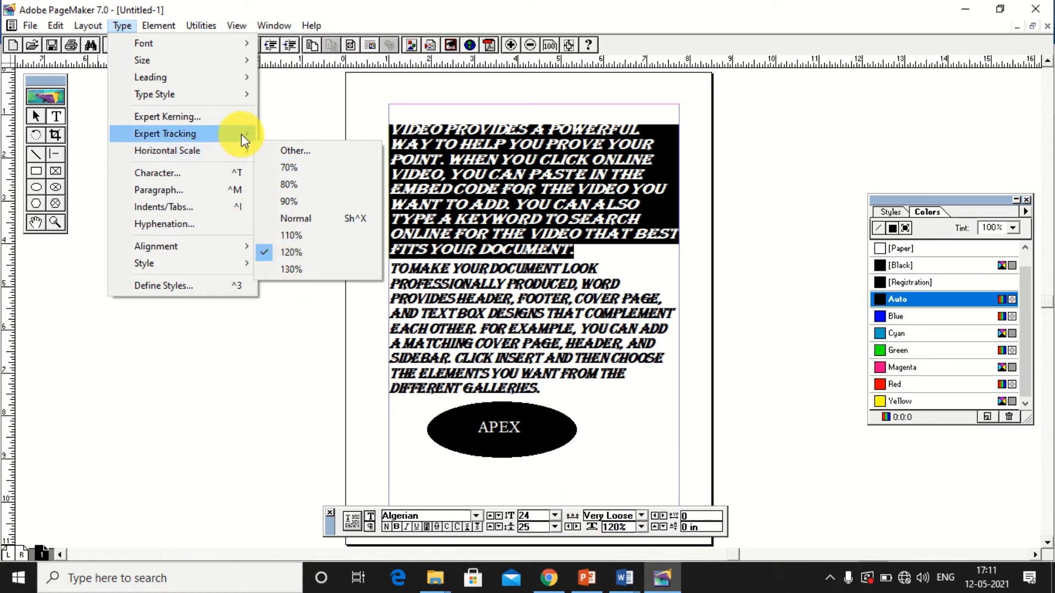
{"action": "mouse_move", "coordinate": [242, 134]}
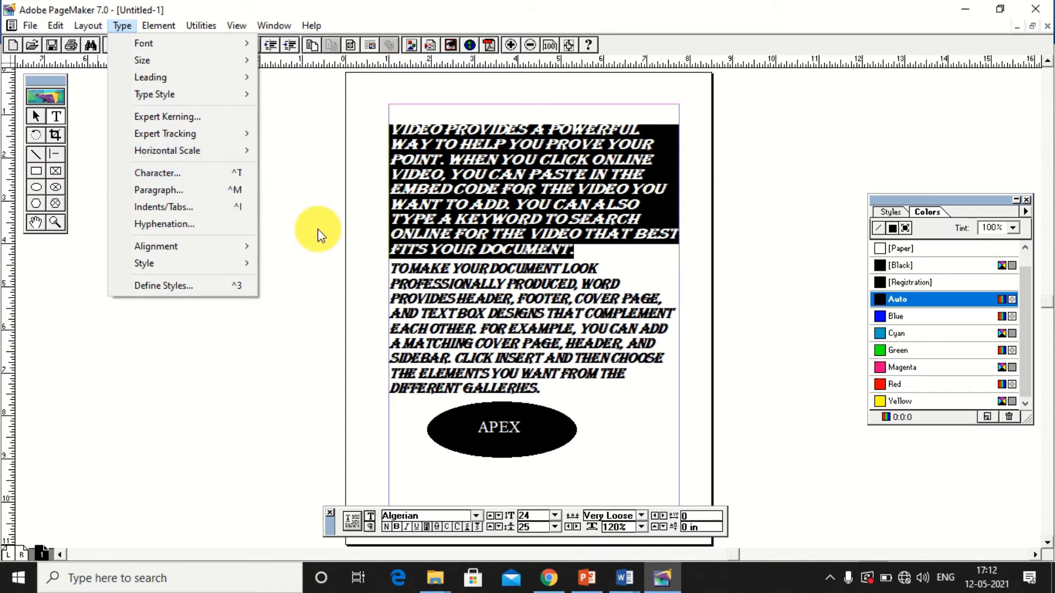
{"action": "left_click", "coordinate": [304, 211]}
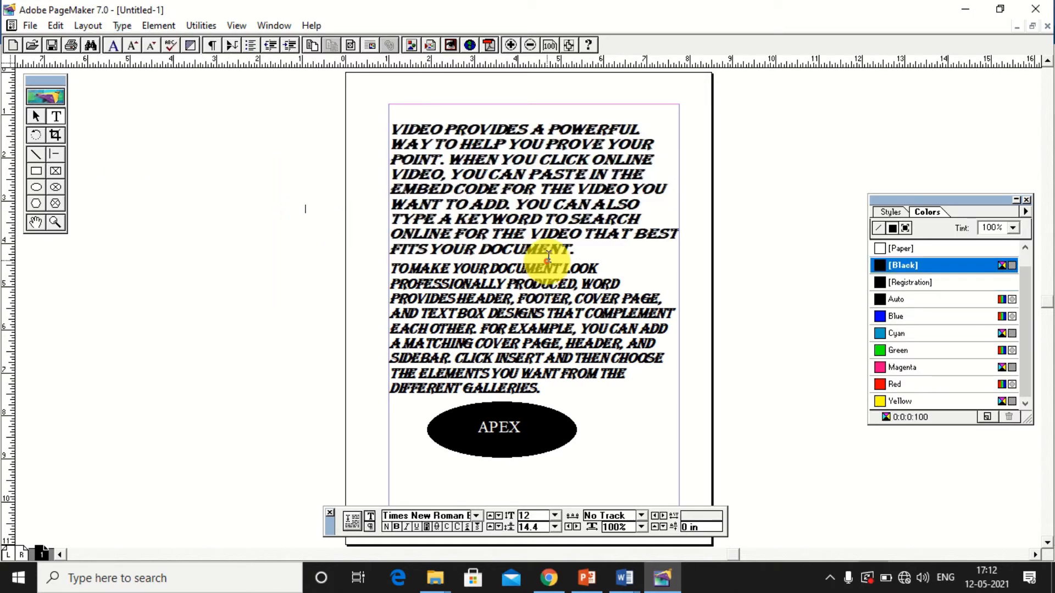
{"action": "left_click", "coordinate": [580, 247]}
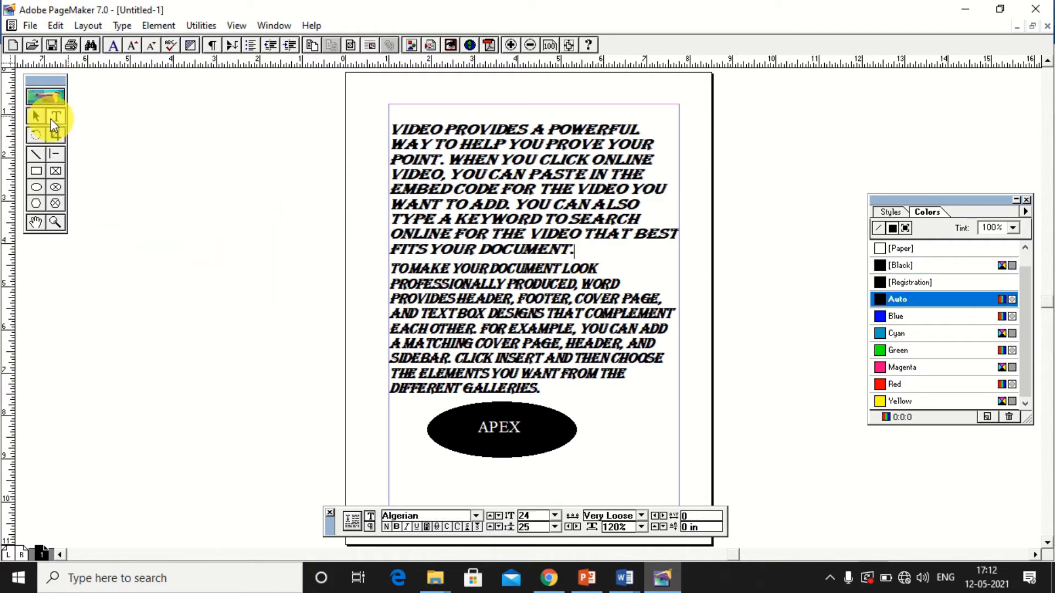
{"action": "left_click", "coordinate": [203, 146]}
{"action": "left_click", "coordinate": [36, 117]}
{"action": "left_click", "coordinate": [55, 116]}
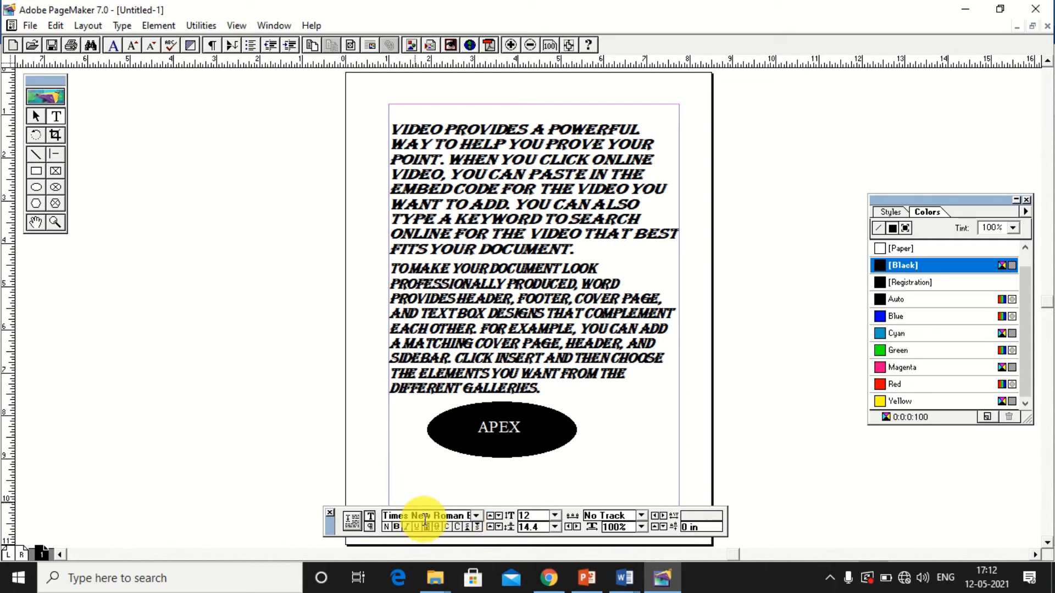
{"action": "left_click", "coordinate": [56, 115]}
{"action": "key", "text": "ctrl+t"}
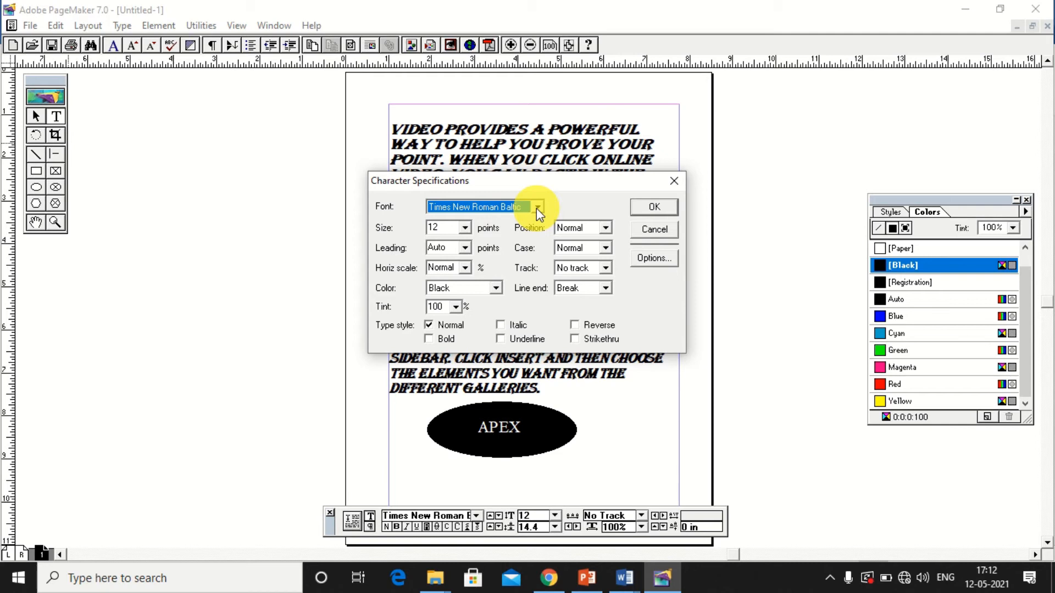
{"action": "left_click", "coordinate": [674, 181]}
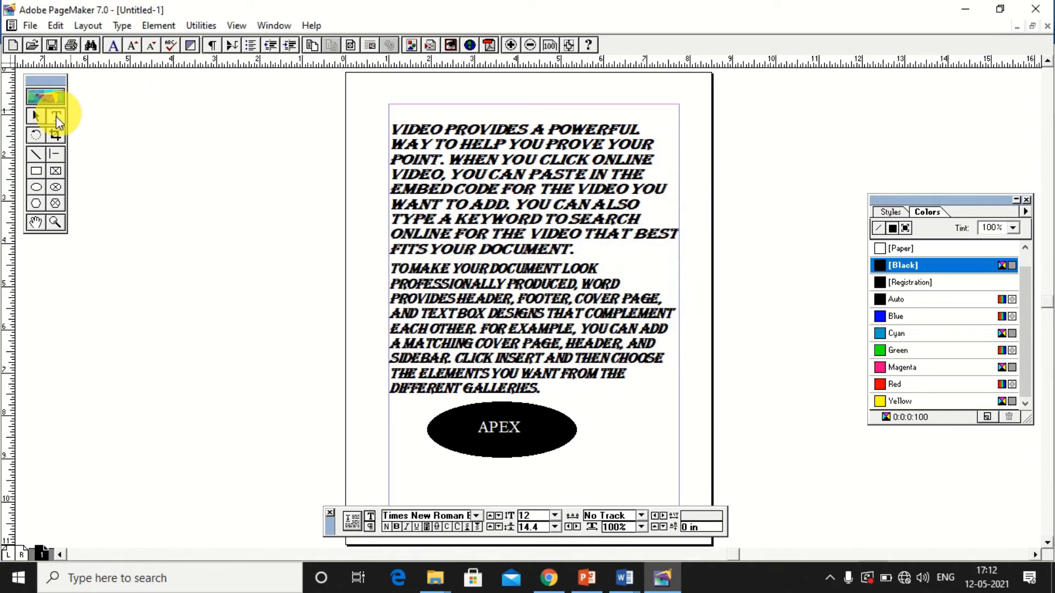
With no text selected, set the default character specifications to Arial font, 14 points size and Blue color.
{"action": "key", "text": "ctrl+t"}
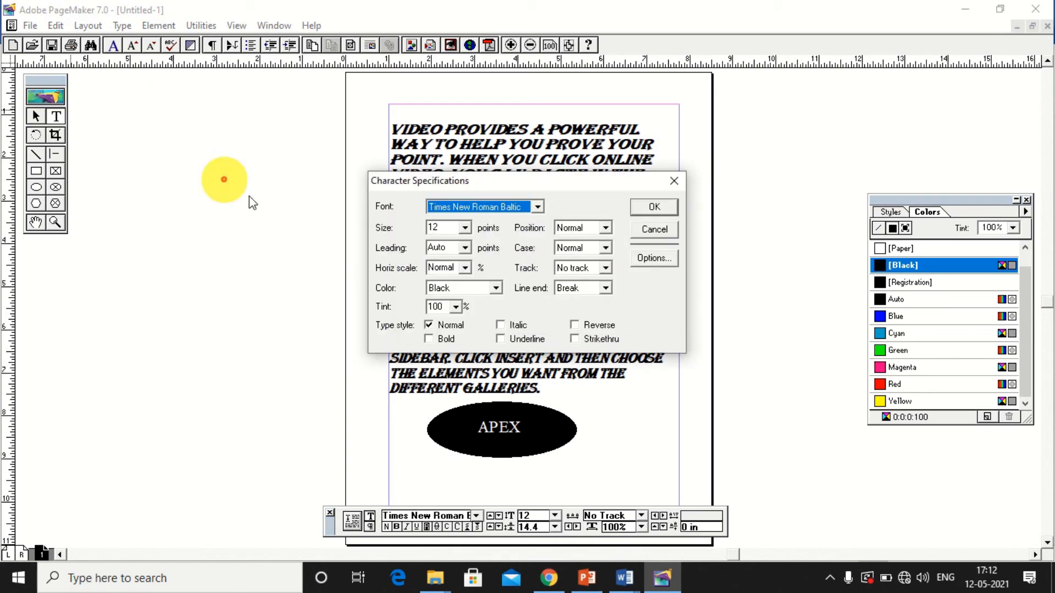
{"action": "left_click", "coordinate": [538, 207]}
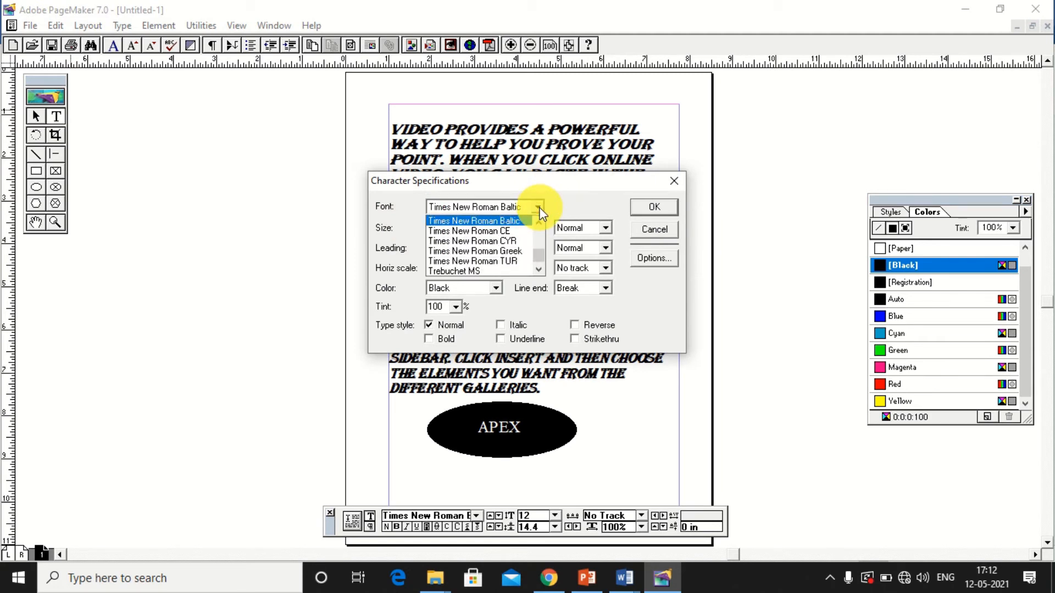
{"action": "key", "text": "Home"}
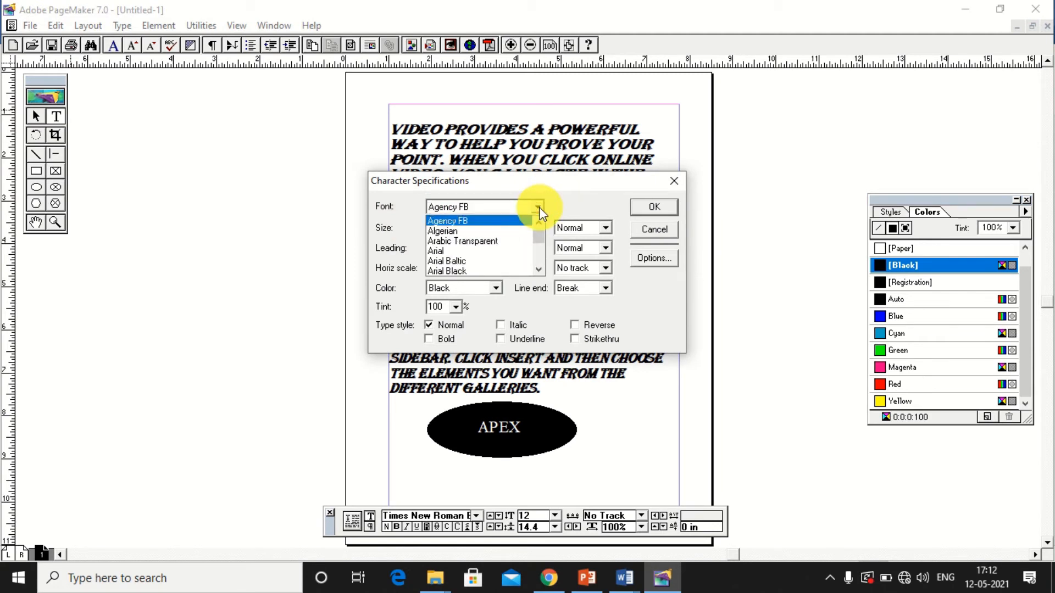
{"action": "left_click", "coordinate": [455, 251]}
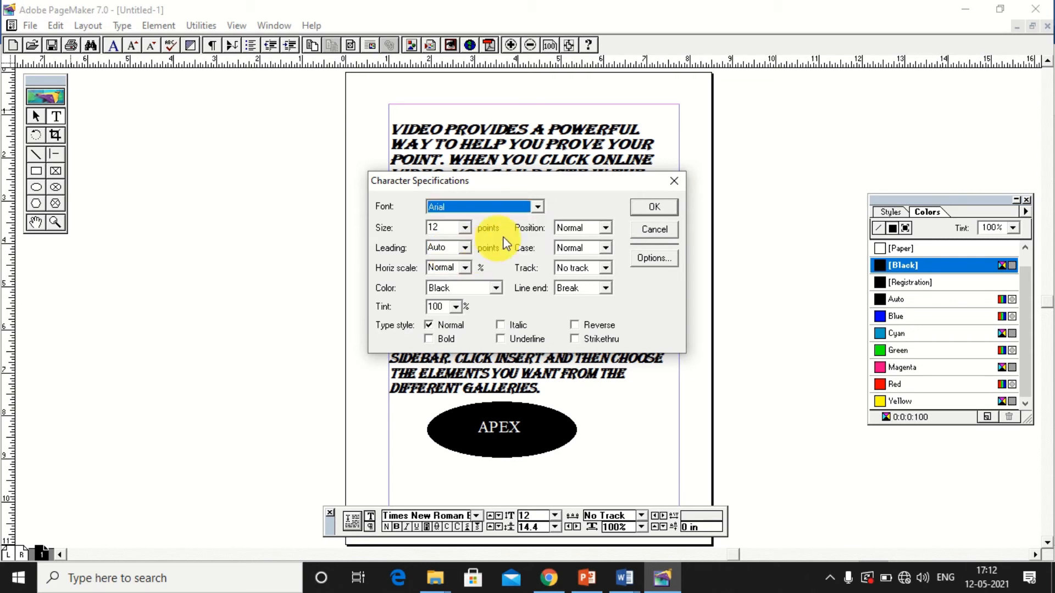
{"action": "left_click", "coordinate": [465, 227]}
{"action": "left_click", "coordinate": [448, 252]}
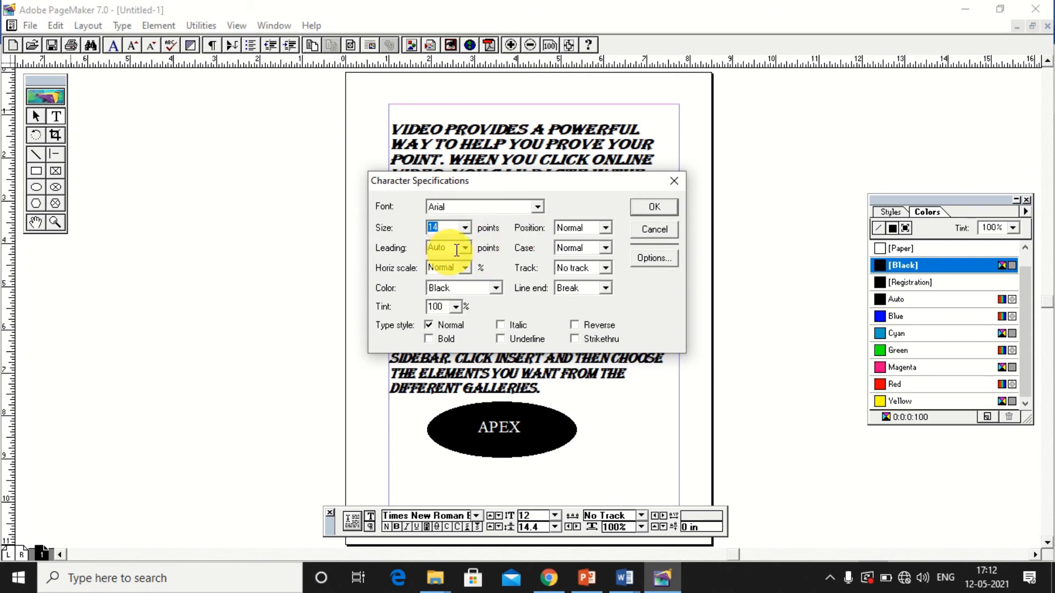
{"action": "left_click", "coordinate": [496, 288]}
{"action": "left_click", "coordinate": [454, 331]}
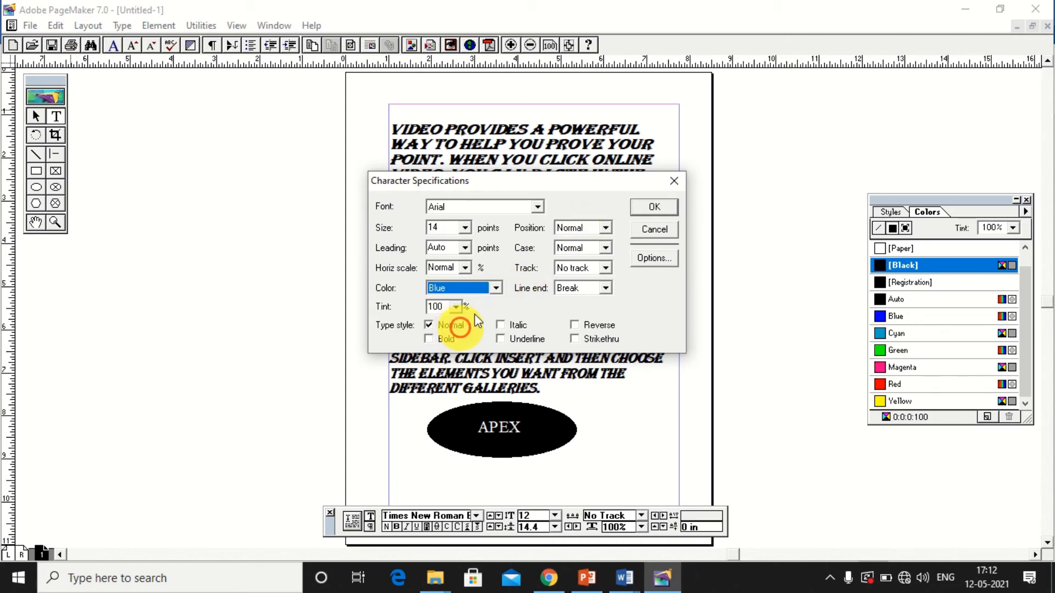
{"action": "left_click", "coordinate": [651, 209]}
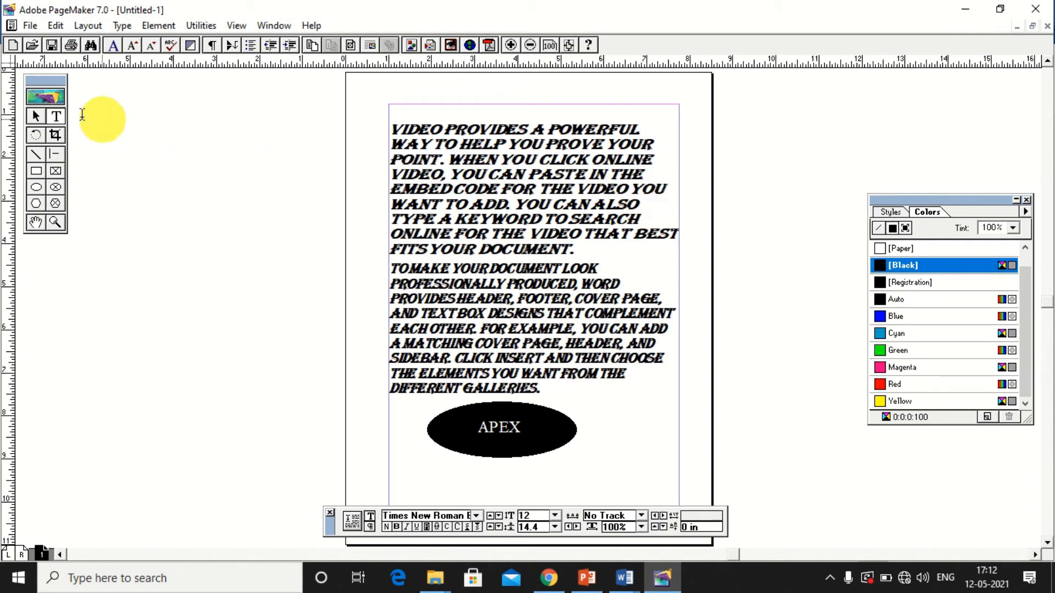
Add the text APEX COMPUTER below the black ellipse using the default character settings, and leave the text block.
{"action": "left_click", "coordinate": [38, 116]}
{"action": "left_click", "coordinate": [54, 117]}
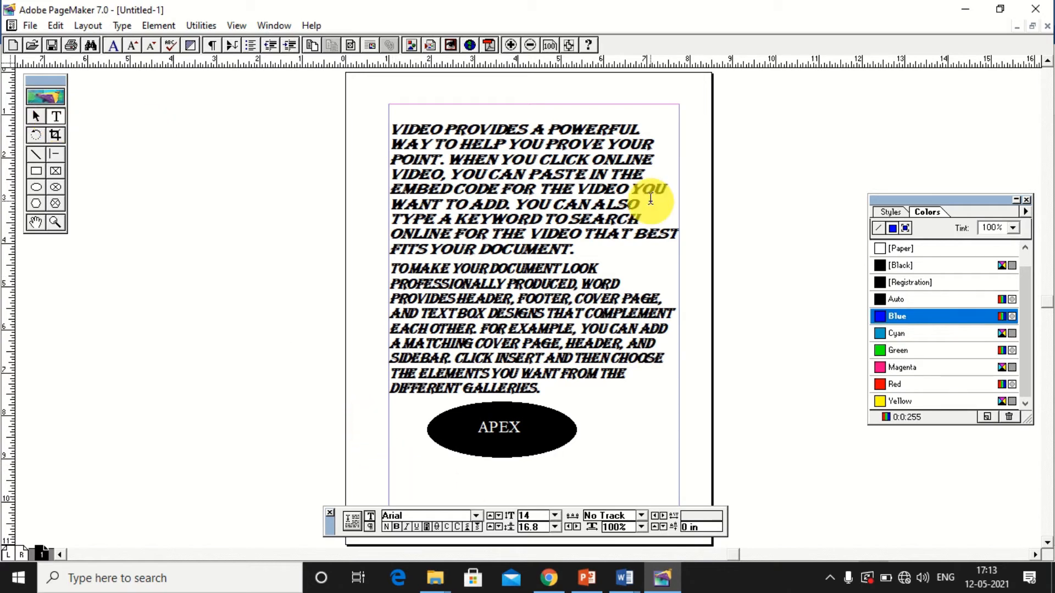
{"action": "type", "text": "APEX"}
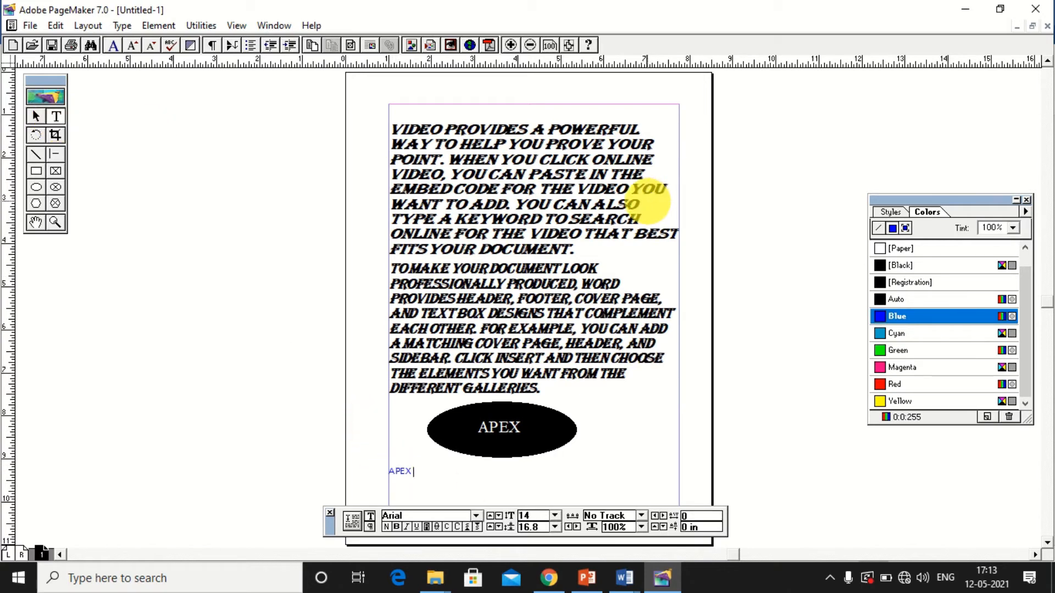
{"action": "type", "text": " COMPUTER"}
{"action": "left_click", "coordinate": [278, 271]}
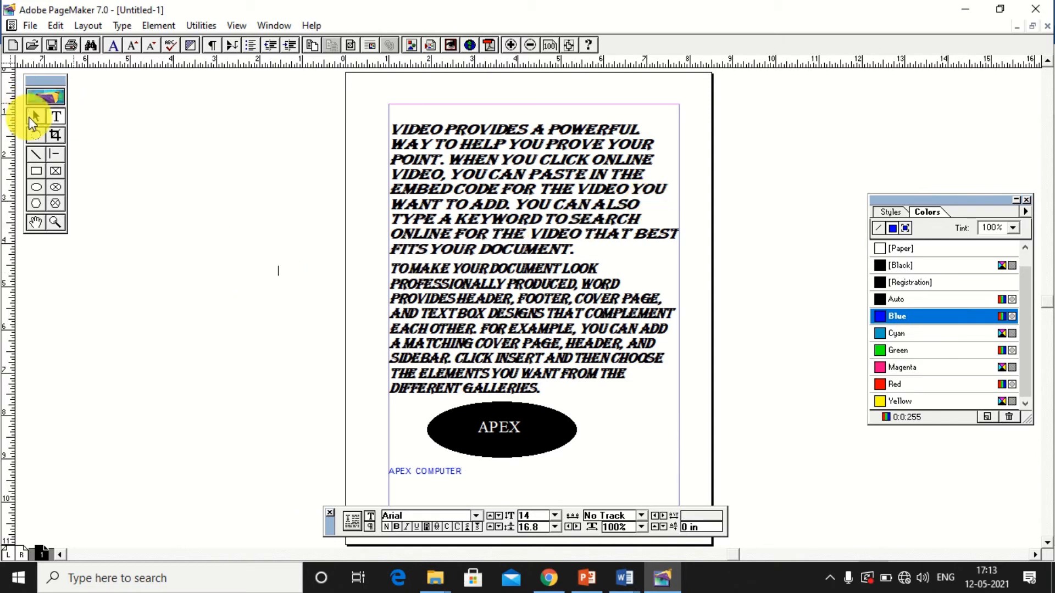
Add two pages to the publication after page 1.
{"action": "left_click", "coordinate": [35, 117]}
{"action": "right_click", "coordinate": [55, 555]}
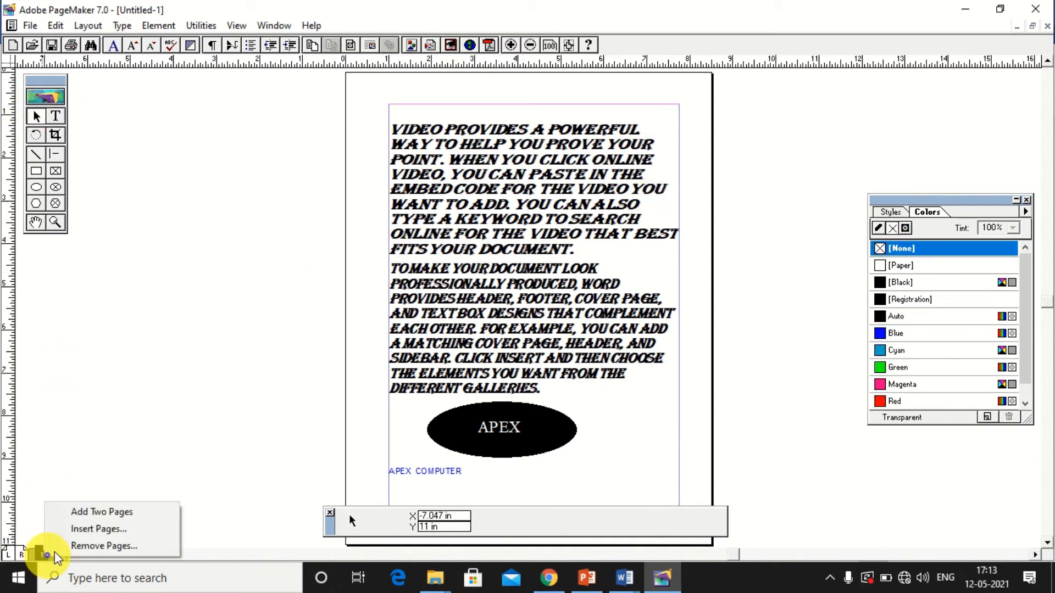
{"action": "left_click", "coordinate": [91, 512]}
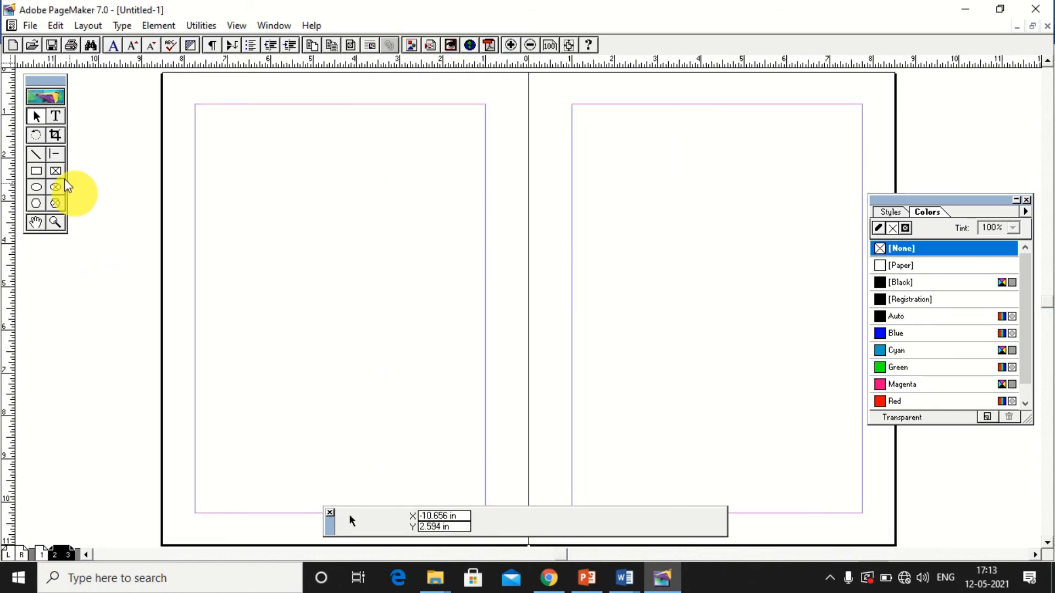
Add the text APEX COMPUTER at the start of page 2 using the default character settings.
{"action": "left_click", "coordinate": [55, 116]}
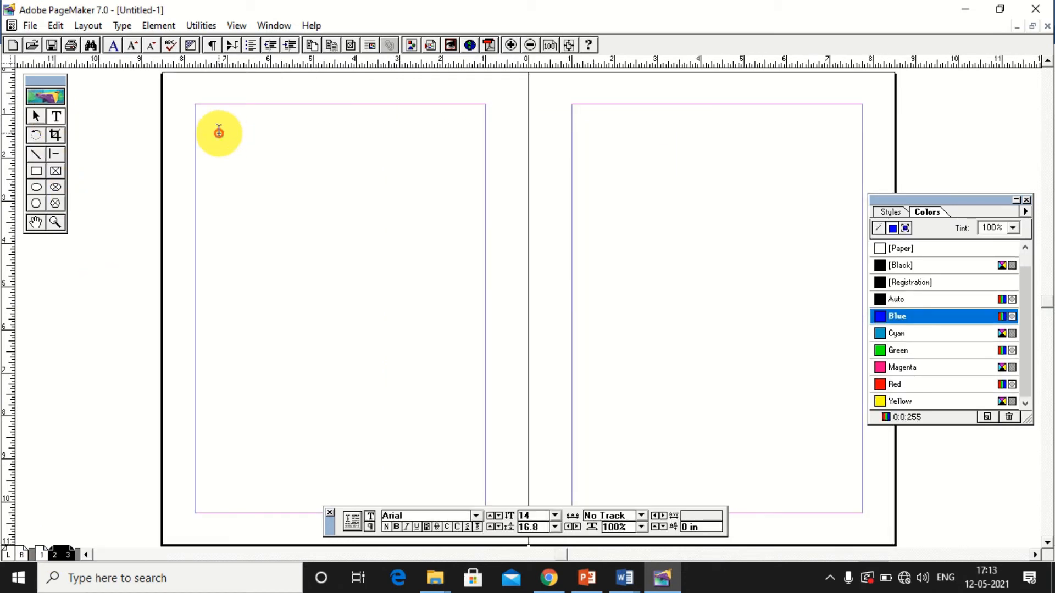
{"action": "left_click", "coordinate": [307, 167]}
{"action": "type", "text": "APEX COMPU"}
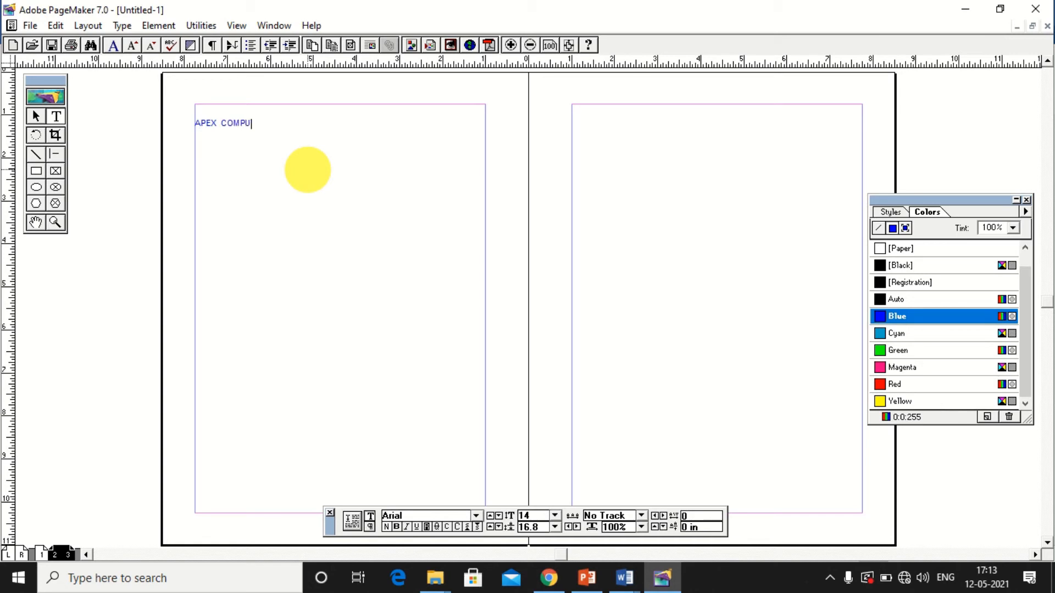
{"action": "type", "text": "TER"}
Leave the text block and review the default character specifications with no text selected.
{"action": "left_click", "coordinate": [32, 117]}
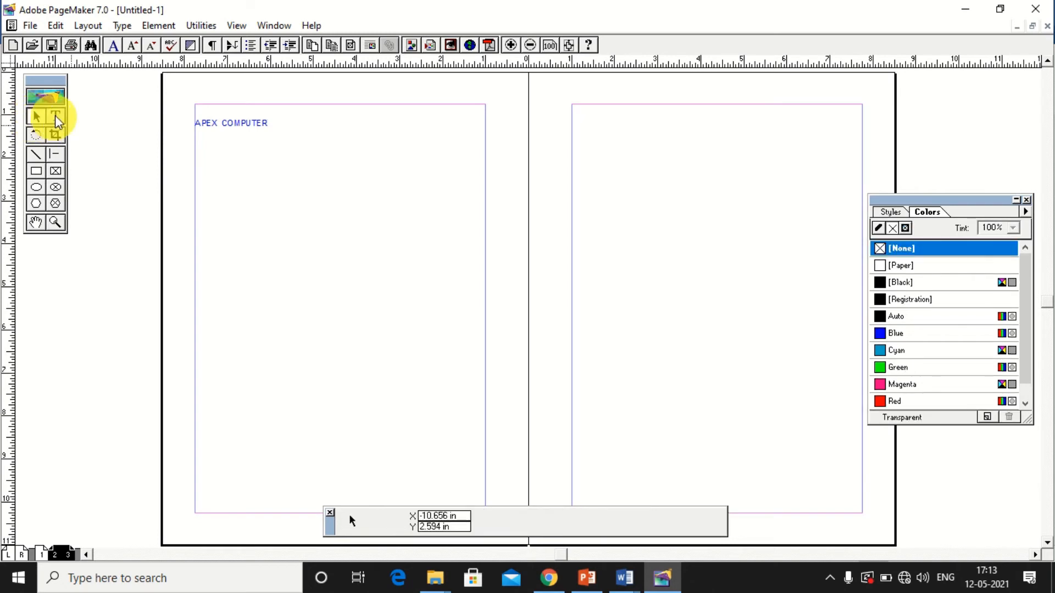
{"action": "double_click", "coordinate": [55, 115]}
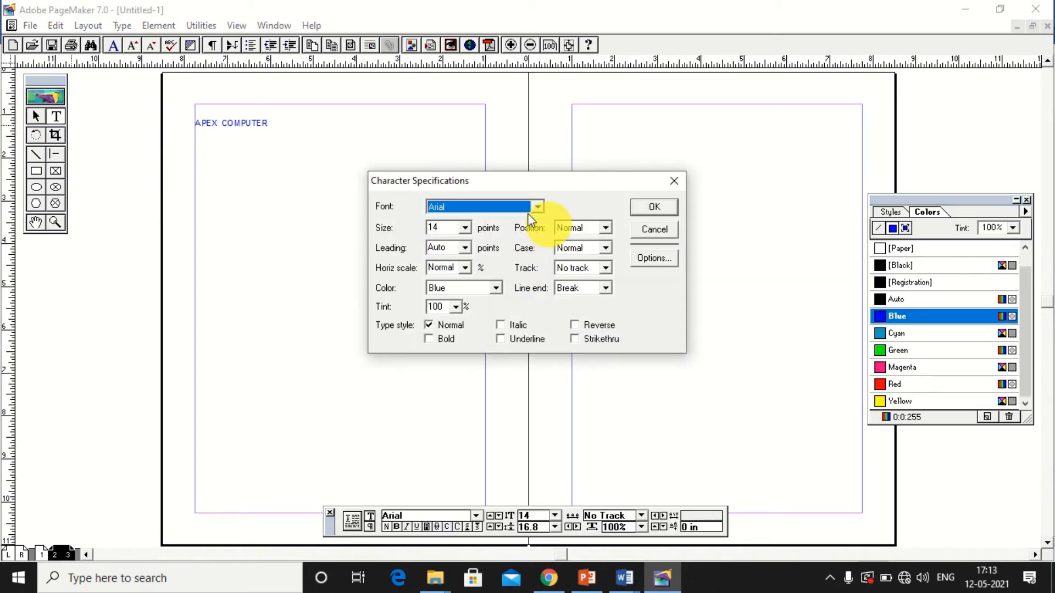
{"action": "left_click", "coordinate": [665, 209]}
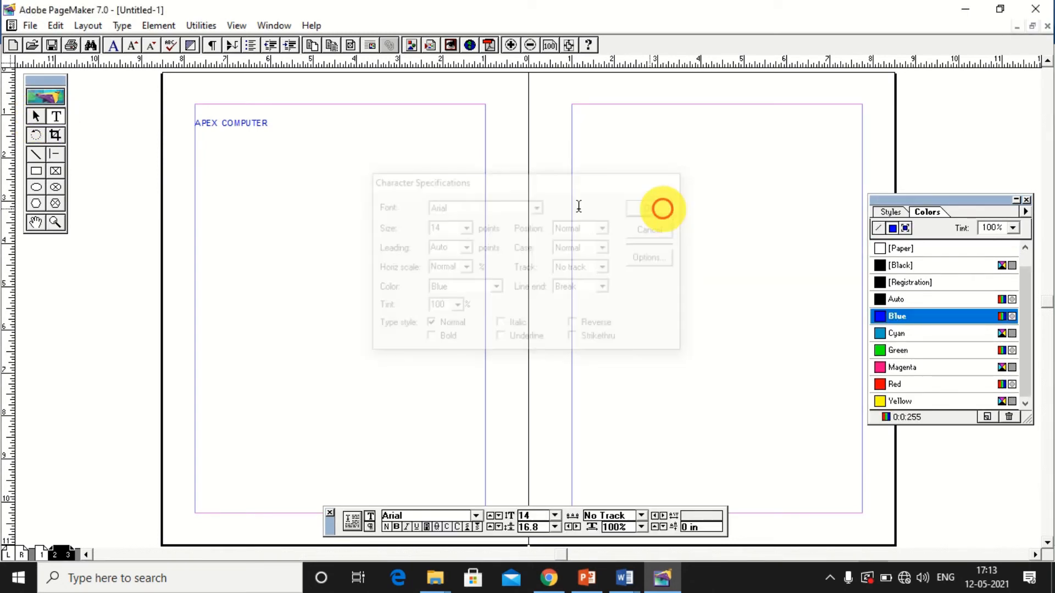
On page 1, set the size of the first paragraph to 18 points in its character specifications and deselect the text.
{"action": "left_click", "coordinate": [41, 555]}
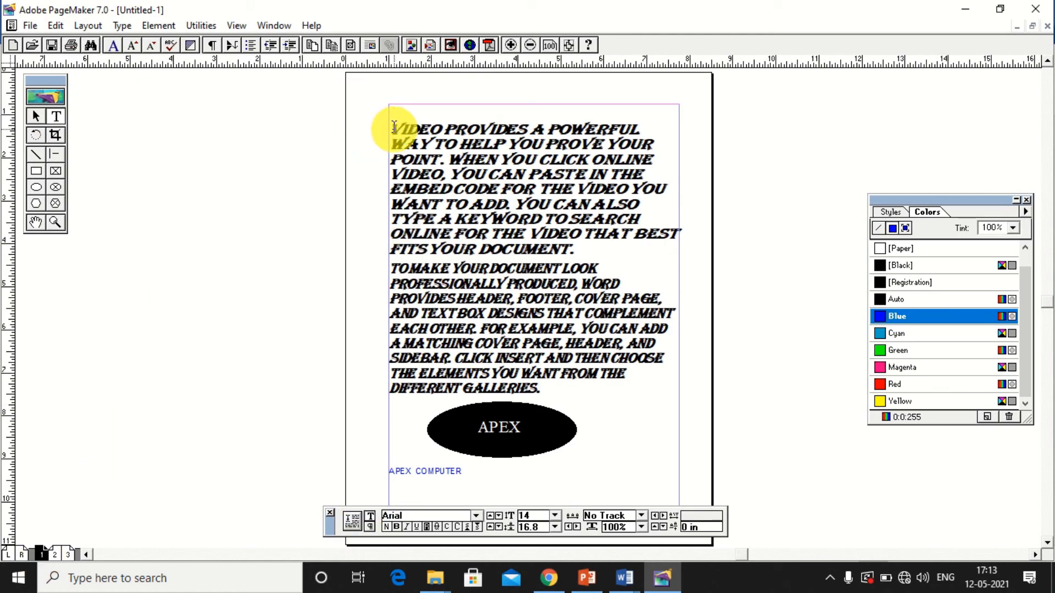
{"action": "left_click_drag", "start_coordinate": [393, 127], "coordinate": [593, 246]}
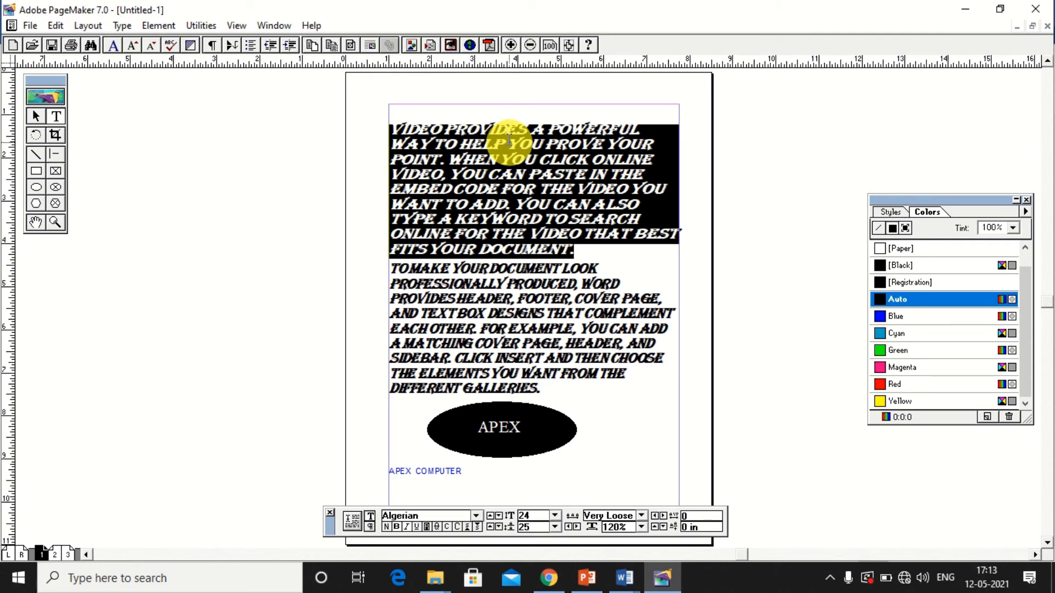
{"action": "left_click", "coordinate": [123, 25]}
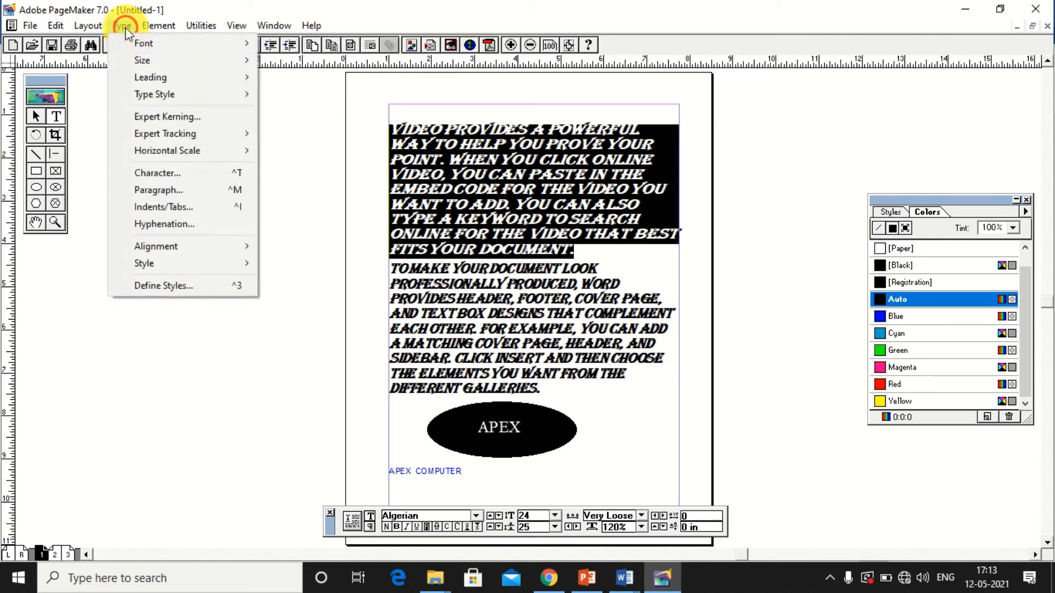
{"action": "left_click", "coordinate": [159, 172]}
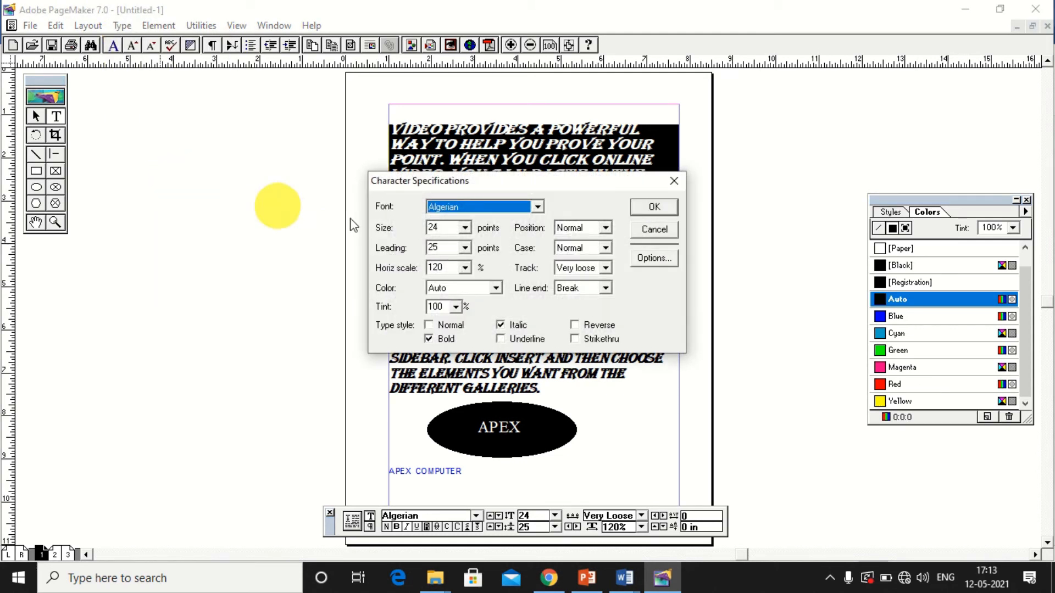
{"action": "left_click_drag", "start_coordinate": [471, 178], "coordinate": [198, 265]}
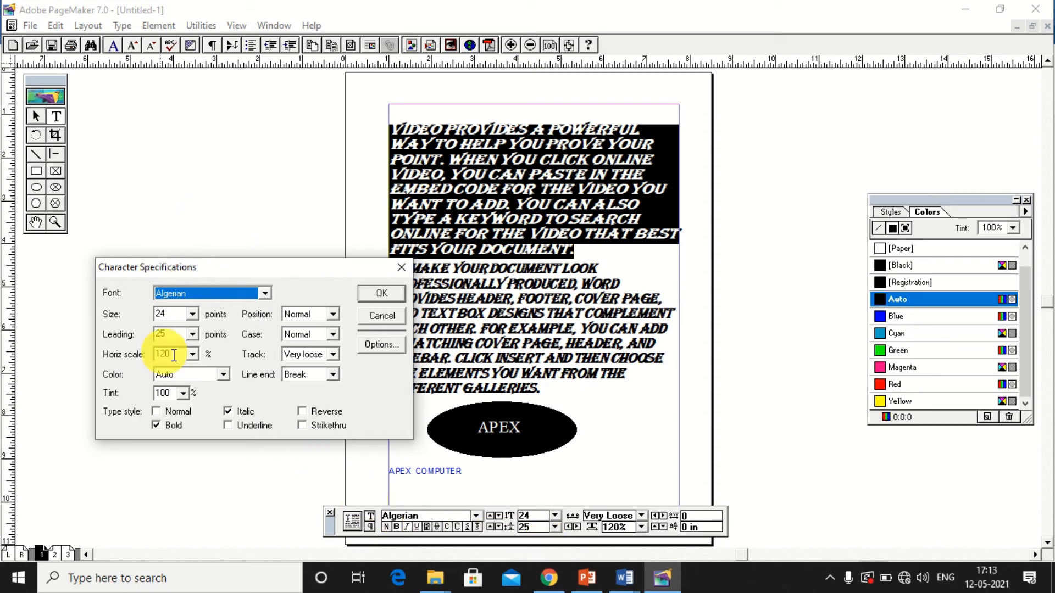
{"action": "left_click", "coordinate": [183, 314]}
{"action": "left_click", "coordinate": [192, 314]}
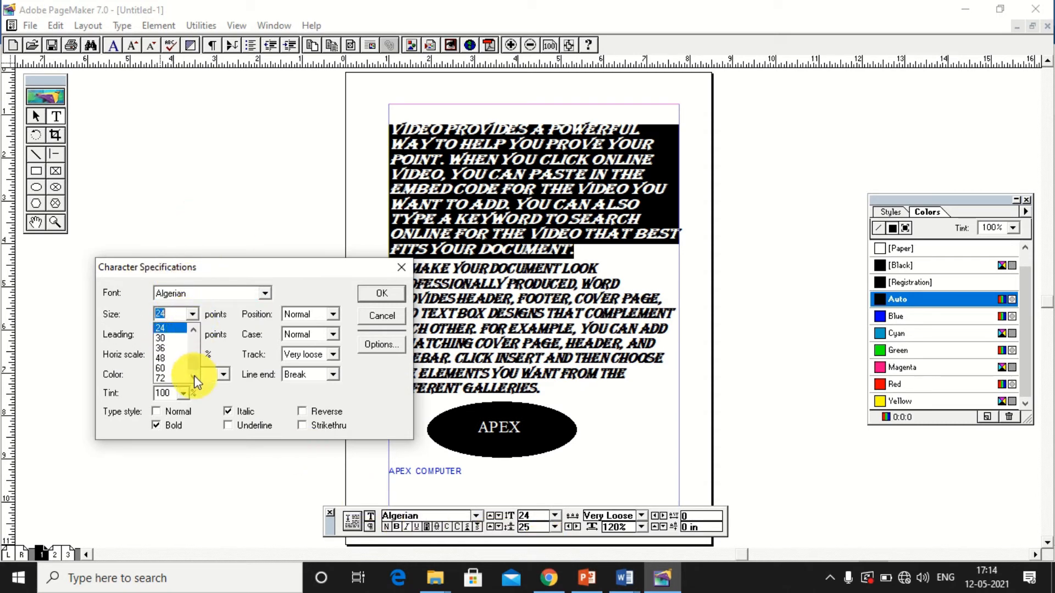
{"action": "left_click_drag", "start_coordinate": [193, 366], "coordinate": [195, 359]}
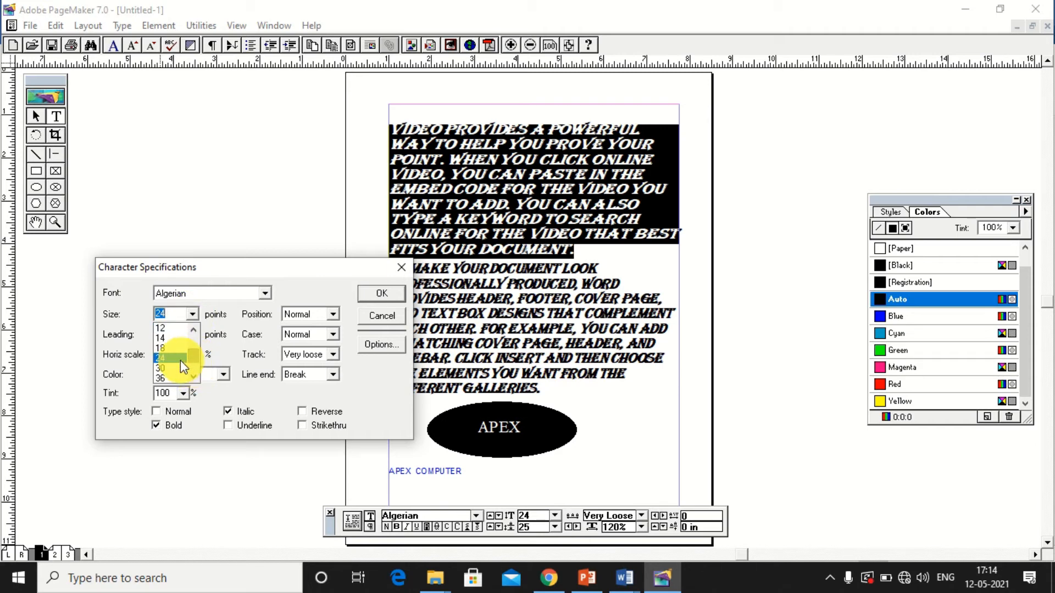
{"action": "left_click", "coordinate": [176, 348]}
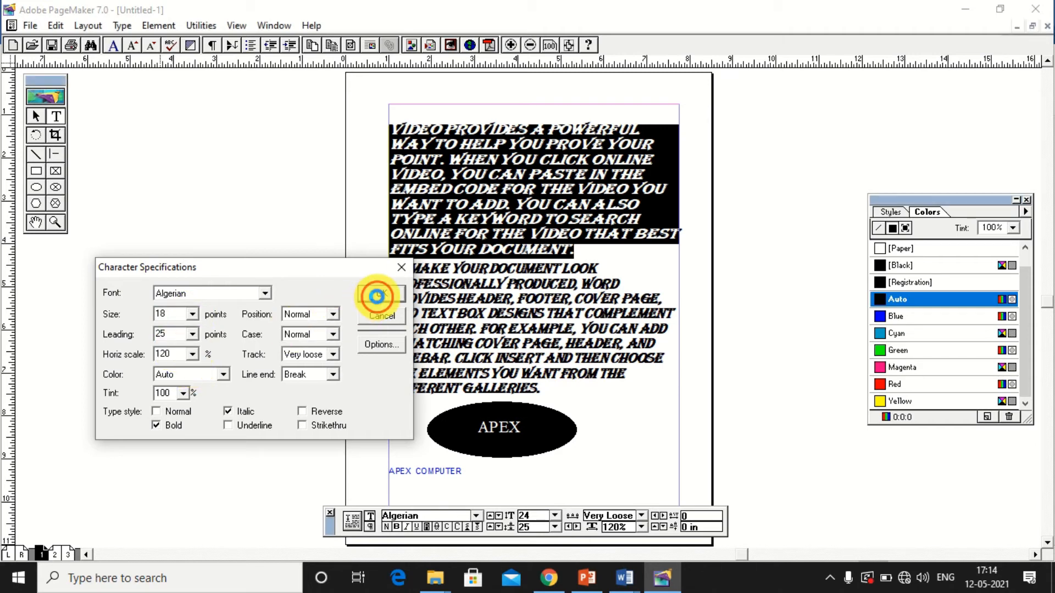
{"action": "left_click", "coordinate": [374, 296]}
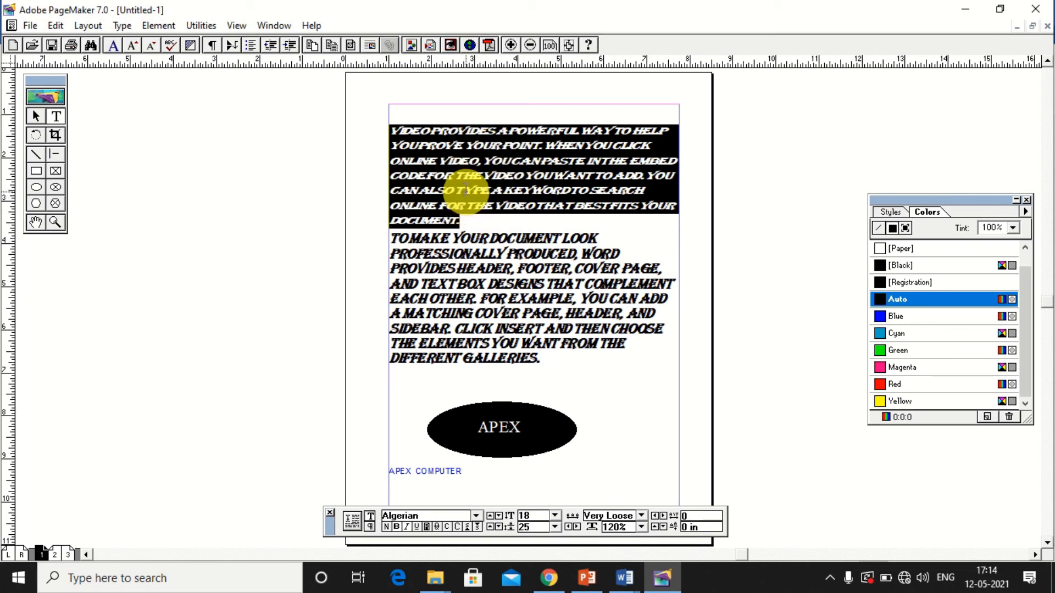
{"action": "left_click", "coordinate": [448, 165]}
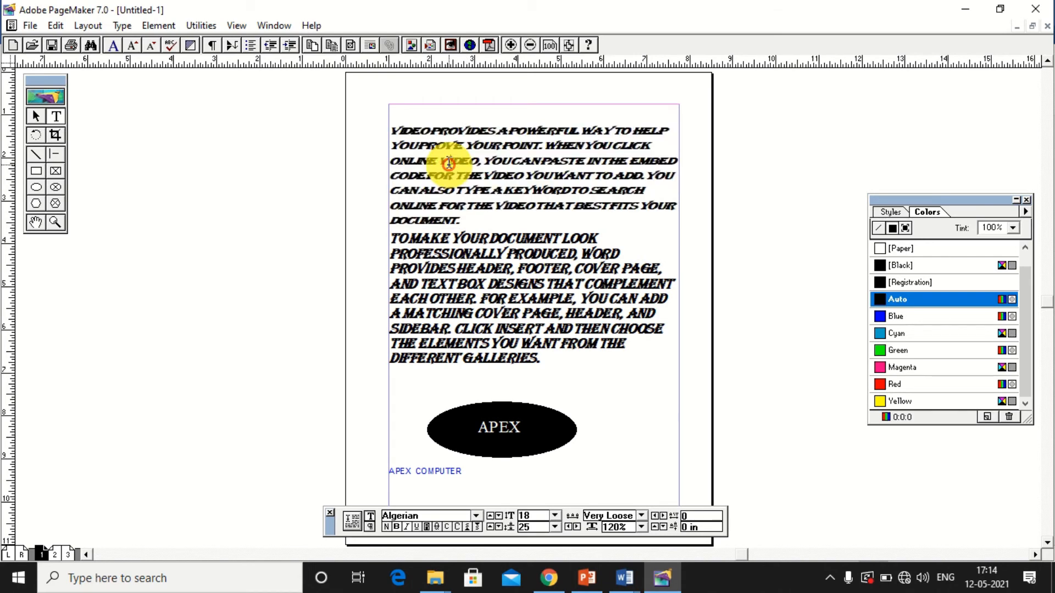
With no text selected on page 1, check the default character specifications and accept them as they are.
{"action": "left_click", "coordinate": [35, 117]}
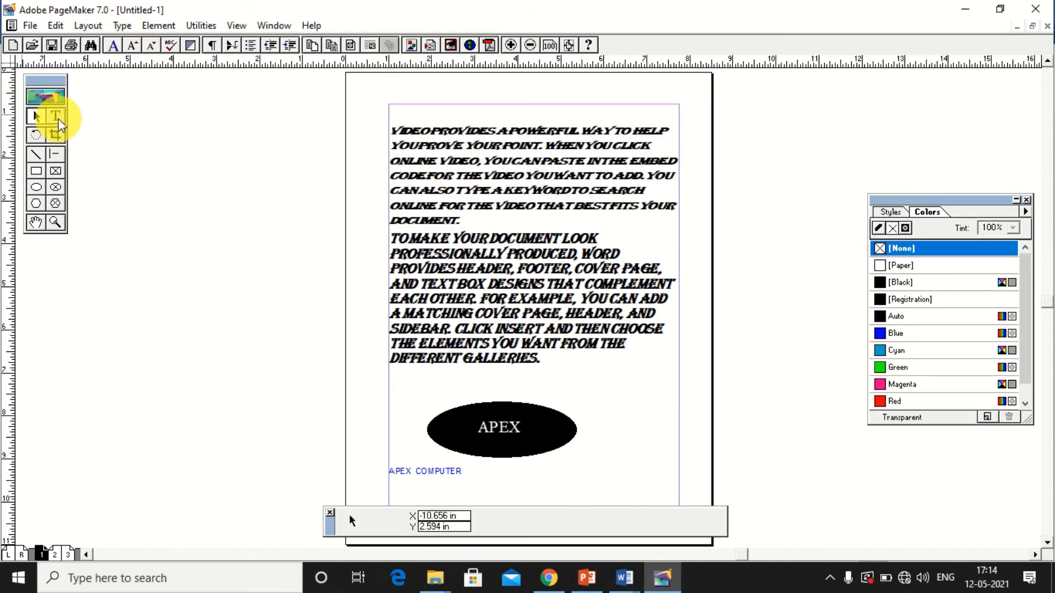
{"action": "left_click", "coordinate": [57, 118]}
{"action": "key", "text": "ctrl+t"}
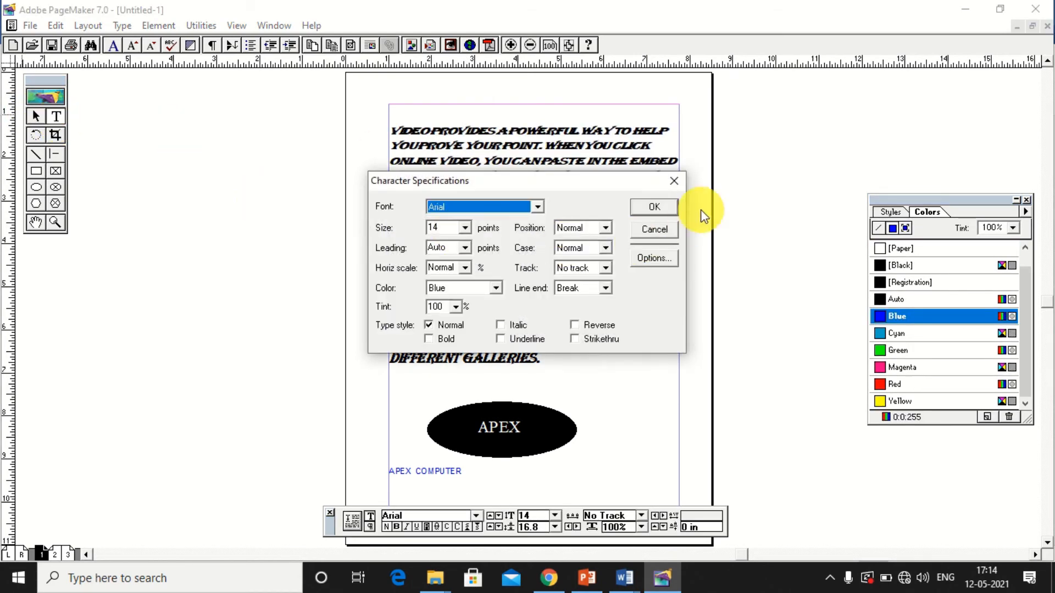
{"action": "left_click", "coordinate": [664, 208]}
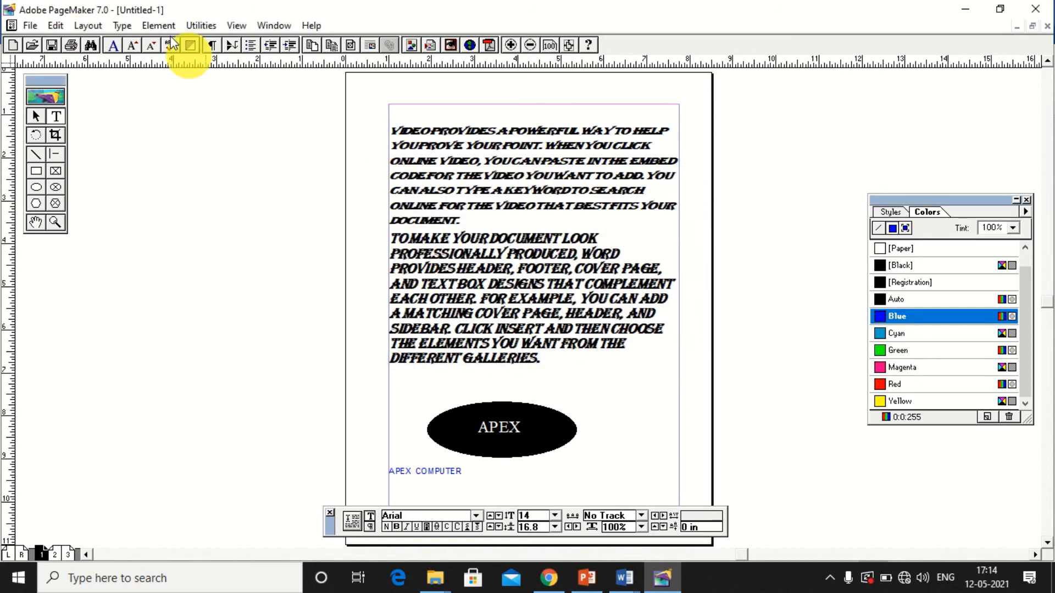
Select the first paragraph on page 1, set its left indent to 1 inch in the paragraph specifications, and deselect the text.
{"action": "left_click", "coordinate": [123, 25]}
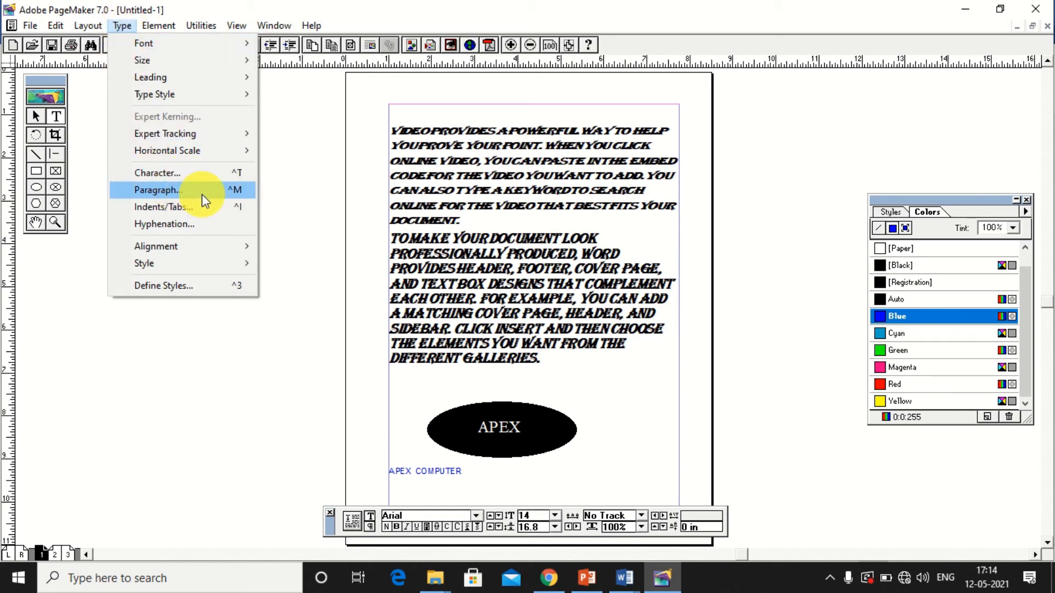
{"action": "left_click", "coordinate": [300, 203]}
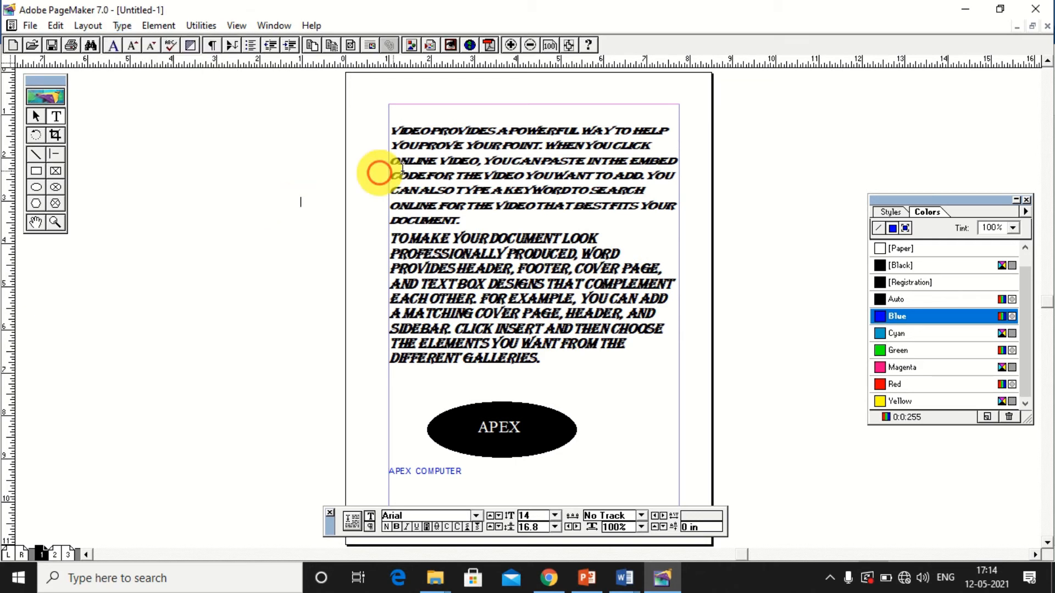
{"action": "left_click", "coordinate": [456, 220]}
{"action": "left_click_drag", "start_coordinate": [386, 118], "coordinate": [386, 119]}
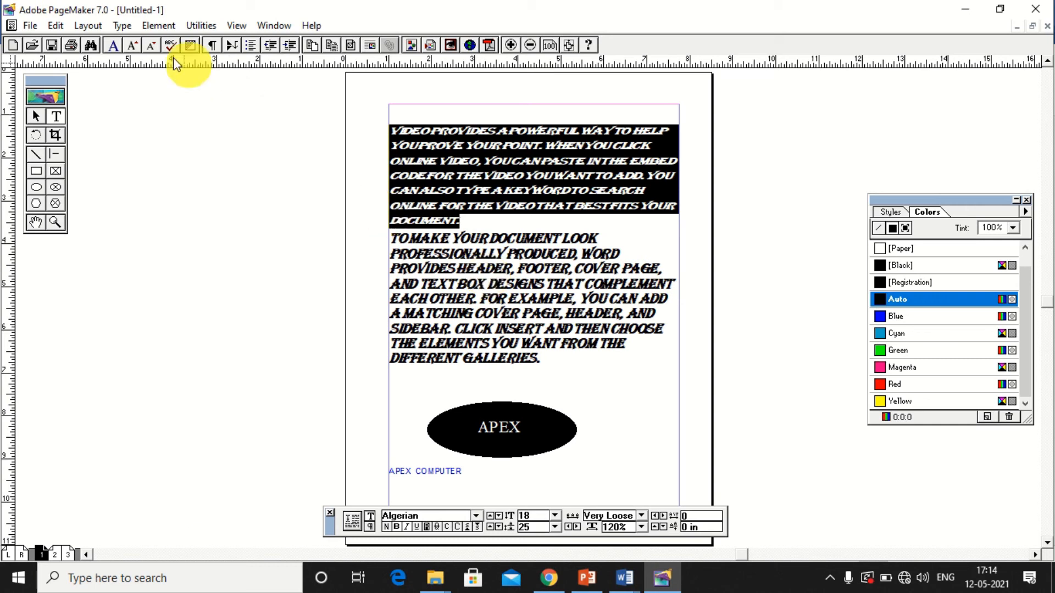
{"action": "left_click", "coordinate": [121, 25]}
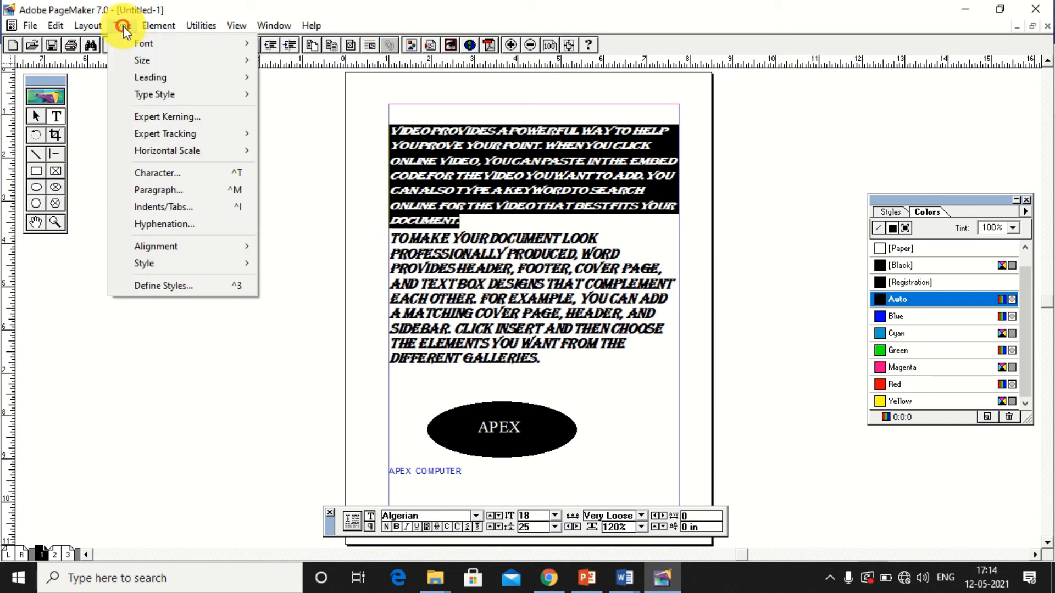
{"action": "left_click", "coordinate": [166, 191]}
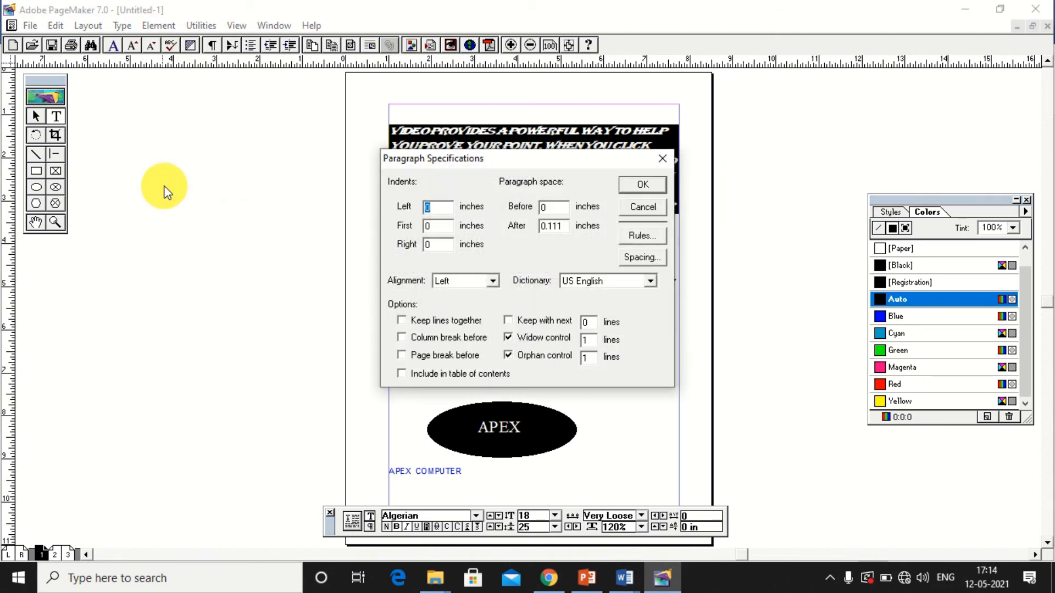
{"action": "left_click_drag", "start_coordinate": [422, 162], "coordinate": [700, 207]}
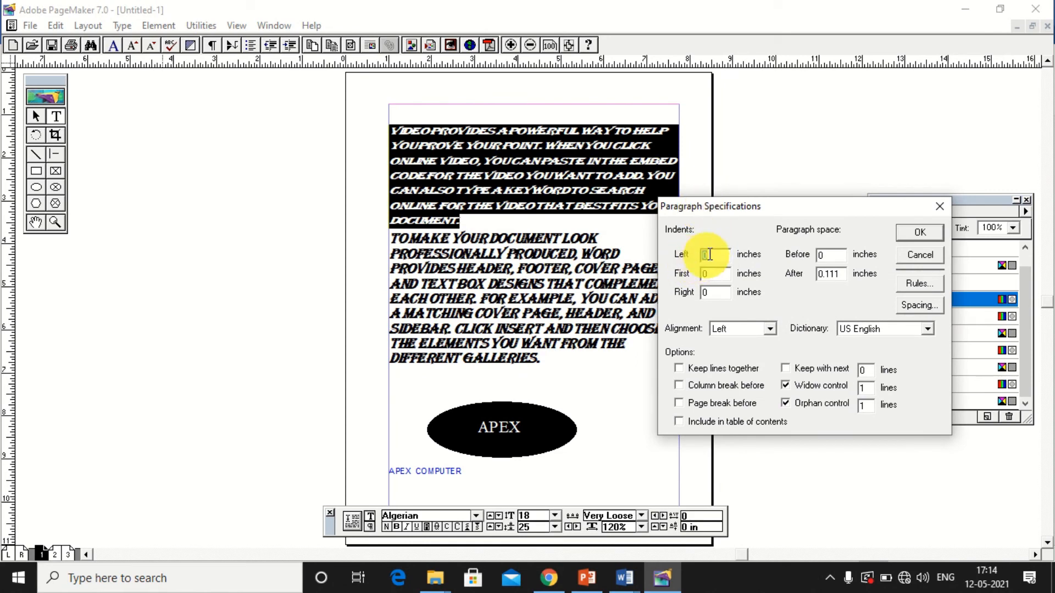
{"action": "type", "text": "1"}
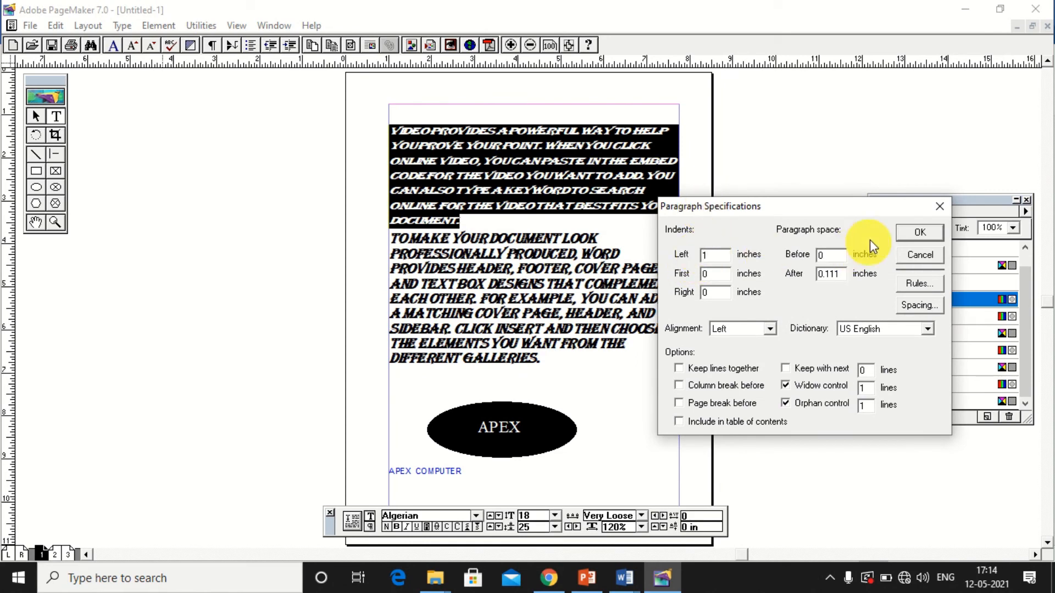
{"action": "left_click", "coordinate": [915, 232]}
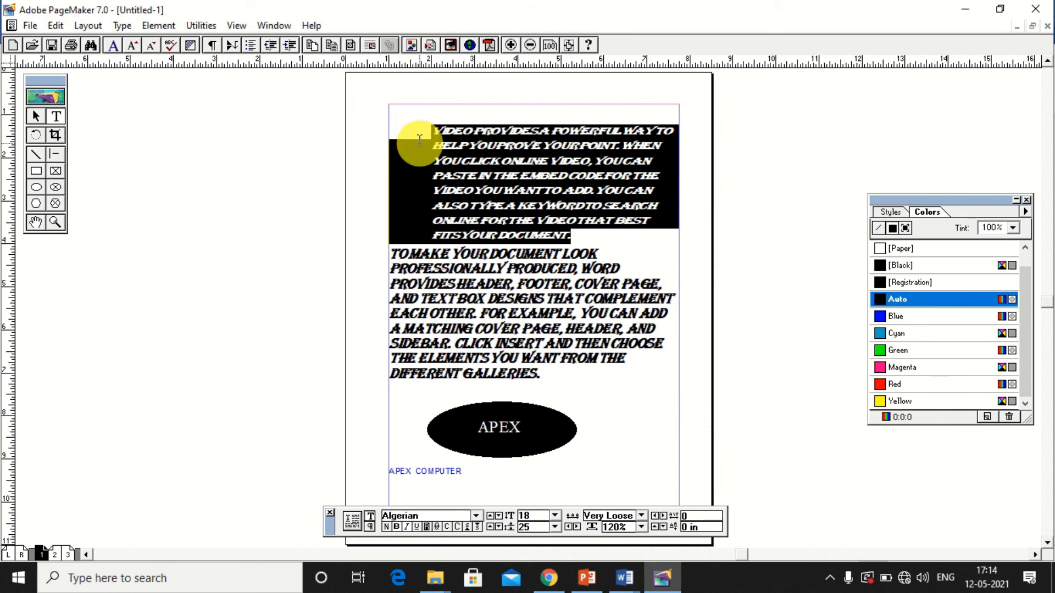
{"action": "left_click", "coordinate": [494, 235]}
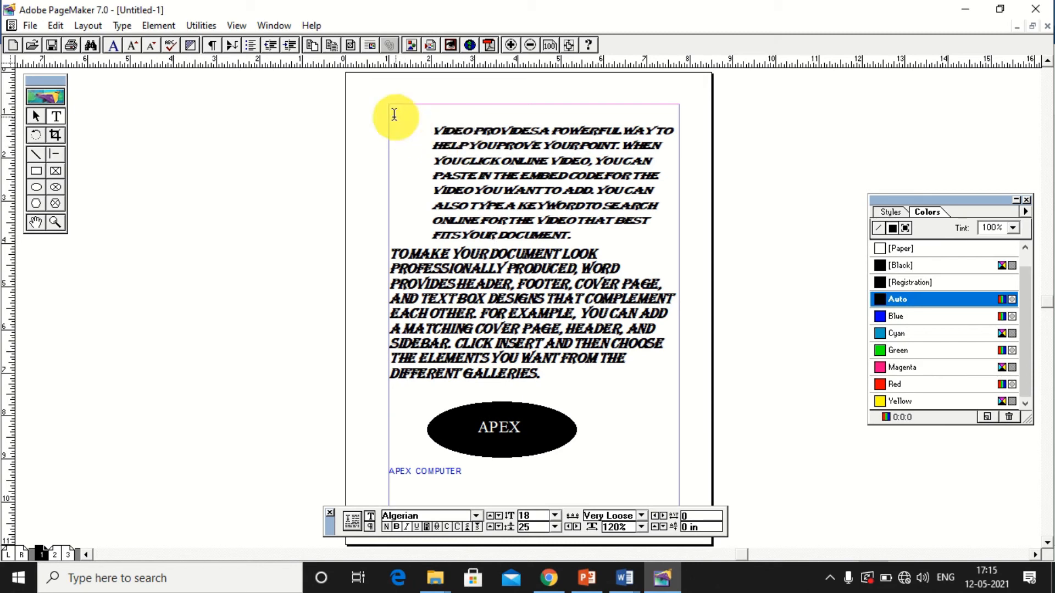
Reset the first paragraph's left indent to 0 inches in the paragraph specifications.
{"action": "left_click", "coordinate": [122, 25]}
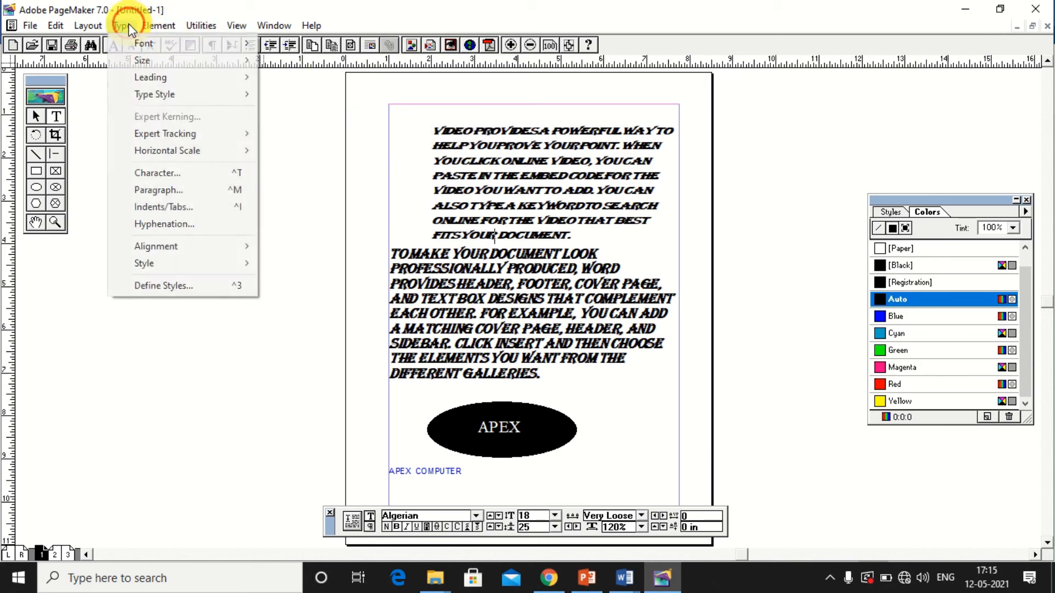
{"action": "left_click", "coordinate": [168, 191]}
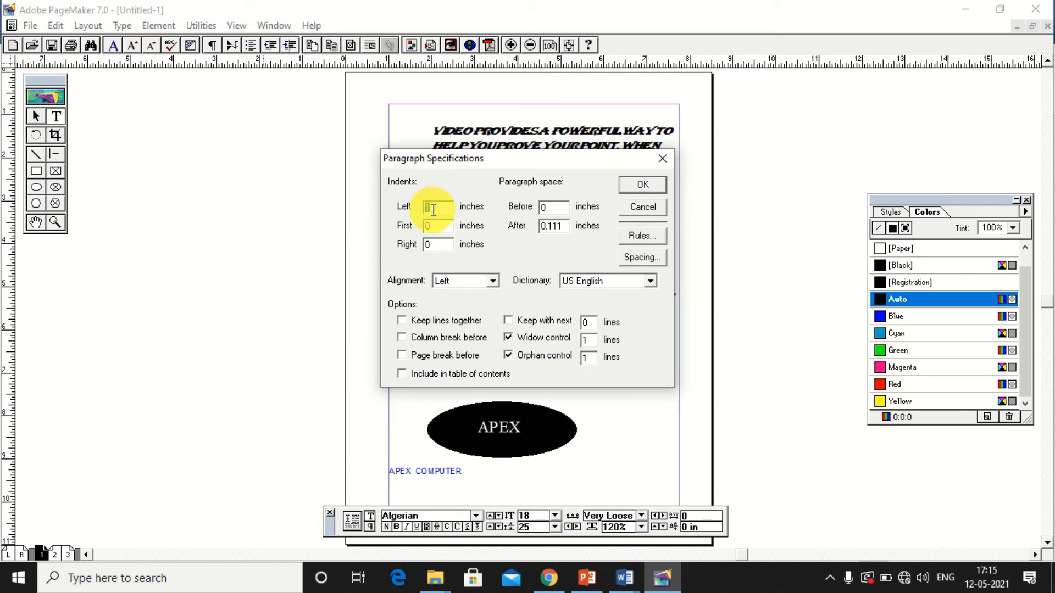
{"action": "left_click_drag", "start_coordinate": [545, 162], "coordinate": [248, 201]}
{"action": "left_click", "coordinate": [352, 230]}
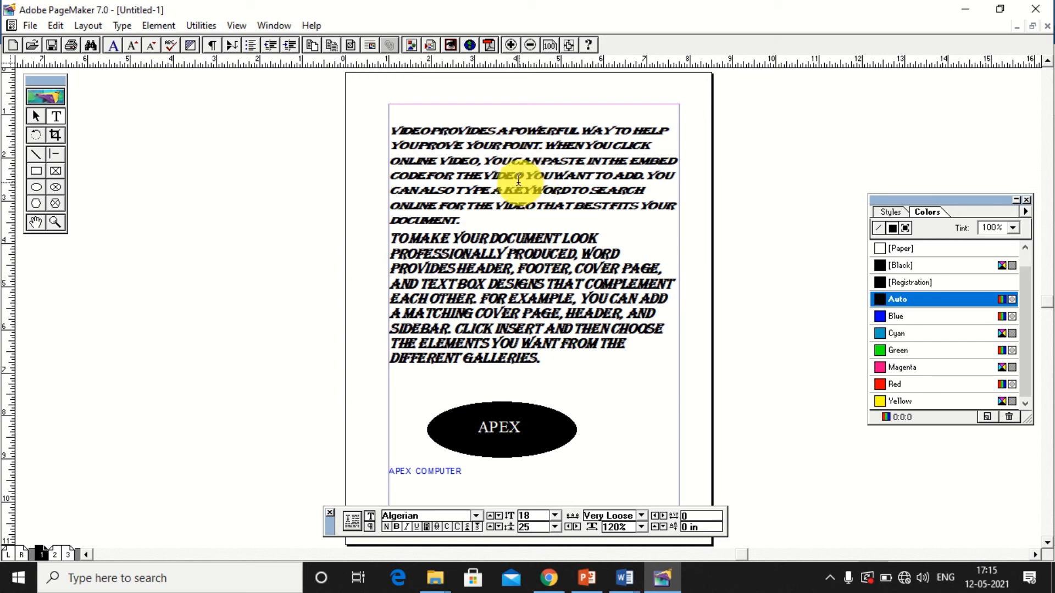
Set the paragraph space after the first paragraph to 1.111 inches, then place the text cursor in the second paragraph.
{"action": "left_click", "coordinate": [121, 26]}
{"action": "left_click", "coordinate": [148, 186]}
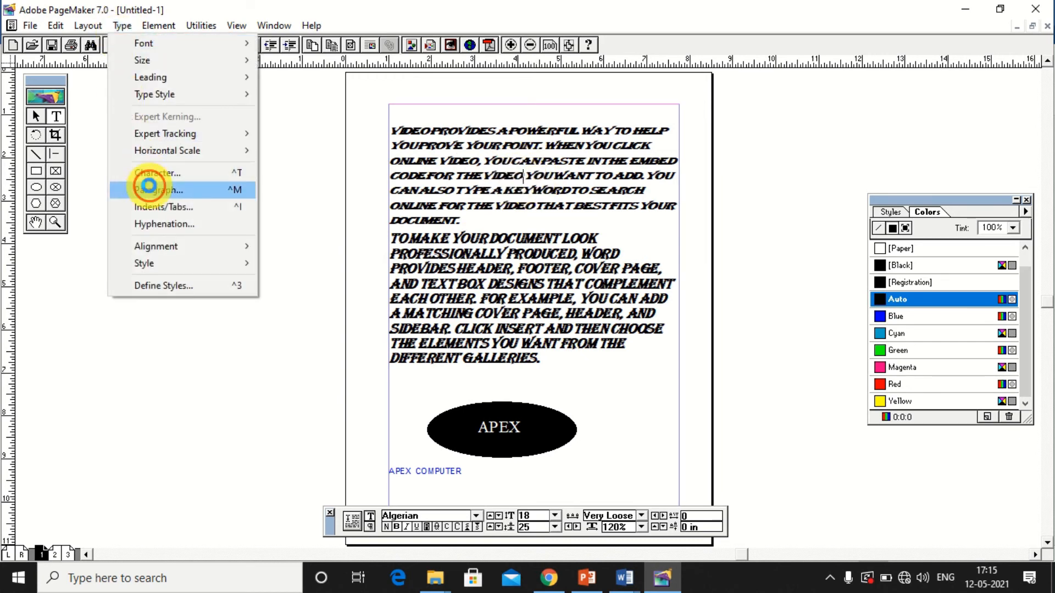
{"action": "left_click_drag", "start_coordinate": [516, 160], "coordinate": [234, 117]}
{"action": "left_click", "coordinate": [240, 187]}
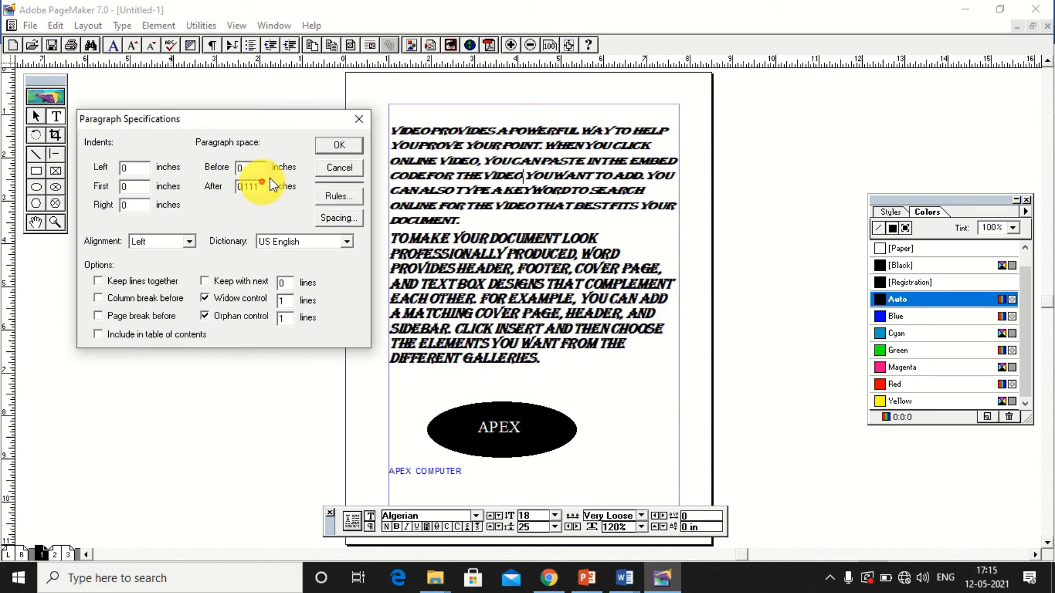
{"action": "key", "text": "BackSpace"}
{"action": "type", "text": "1"}
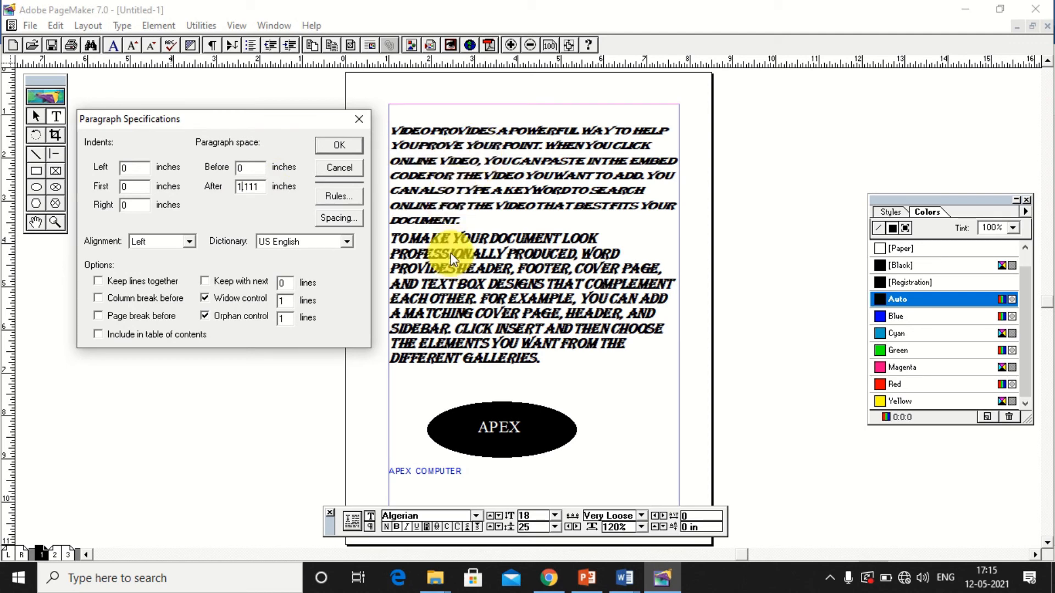
{"action": "left_click", "coordinate": [339, 145]}
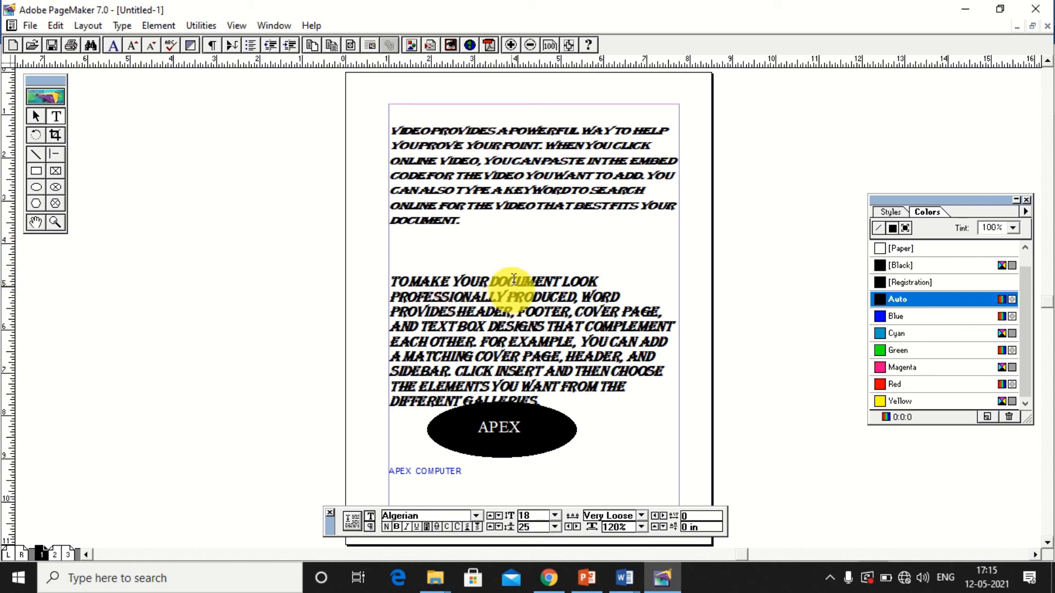
{"action": "left_click", "coordinate": [465, 240]}
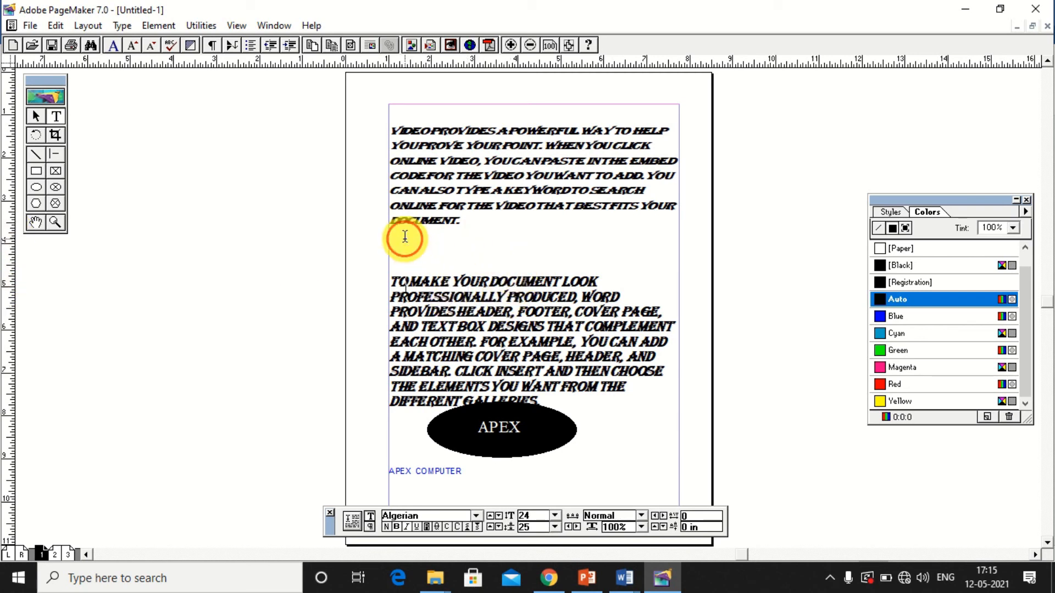
Select the page 1 text block as an object to check the gap between paragraphs, and return the text cursor to the second paragraph.
{"action": "left_click", "coordinate": [407, 191]}
{"action": "left_click", "coordinate": [34, 114]}
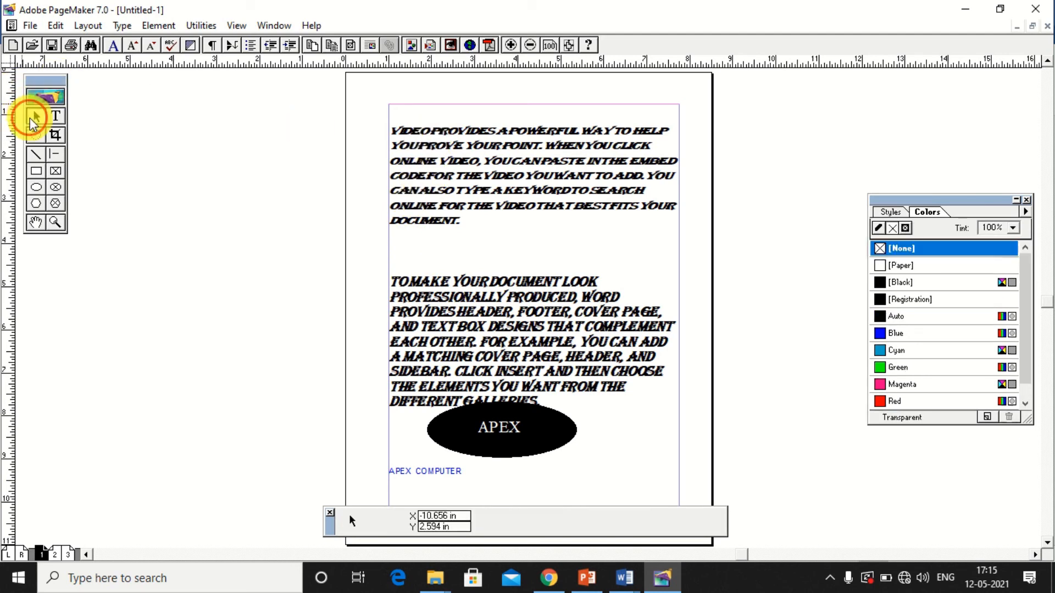
{"action": "left_click", "coordinate": [549, 189]}
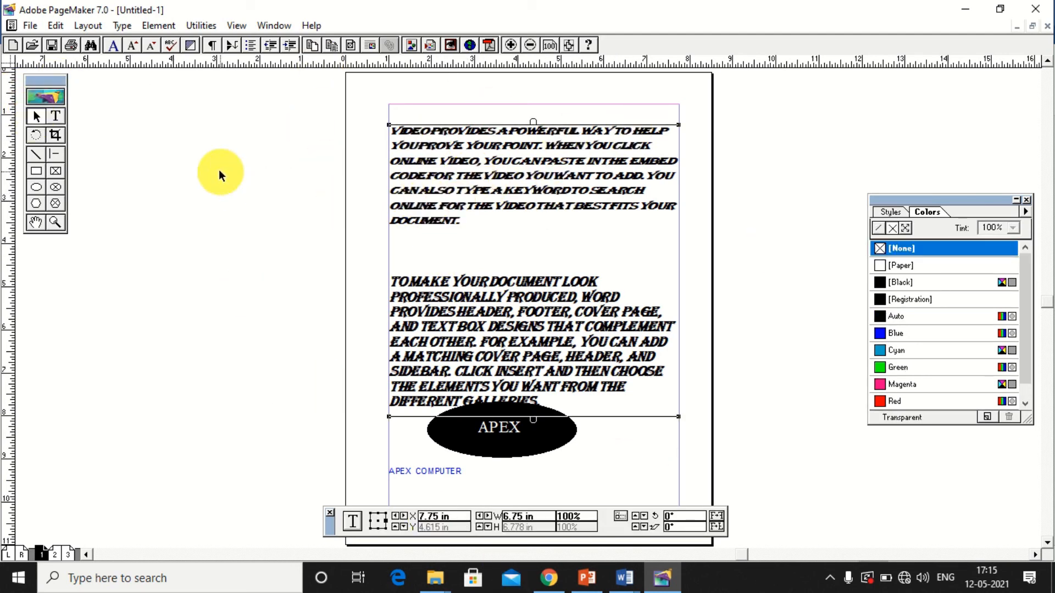
{"action": "left_click", "coordinate": [56, 116]}
{"action": "left_click", "coordinate": [409, 244]}
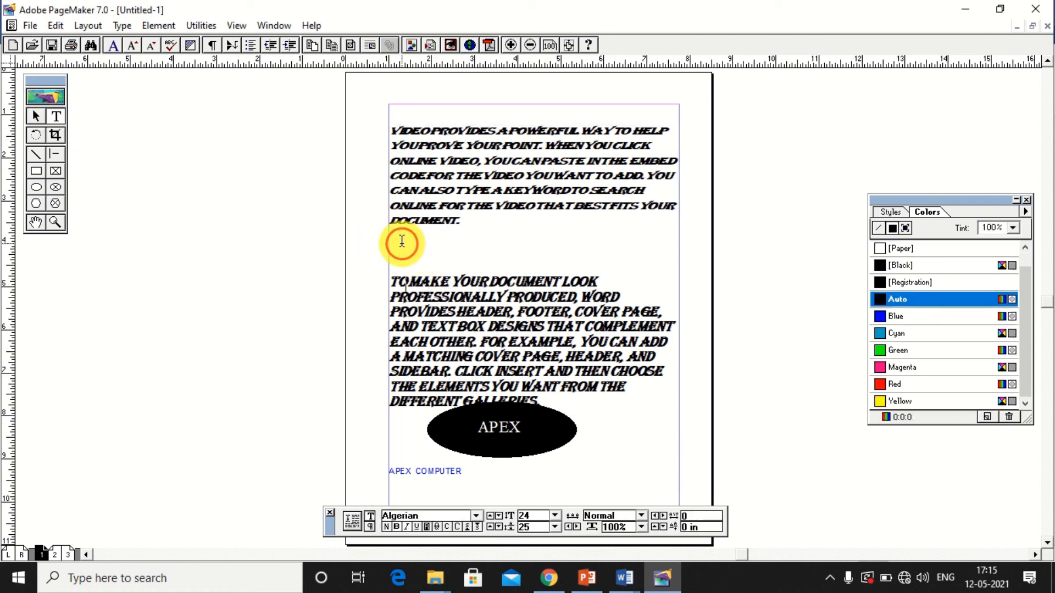
{"action": "left_click", "coordinate": [428, 244]}
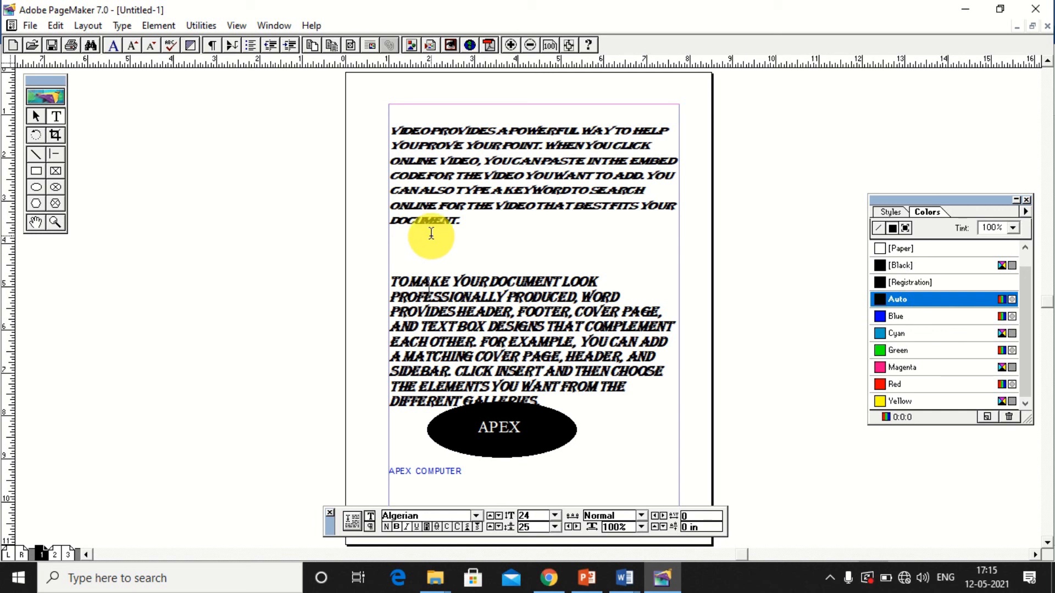
Reduce the paragraph space after the first paragraph to 0.111 inches in the paragraph specifications, and deselect the text.
{"action": "left_click_drag", "start_coordinate": [389, 130], "coordinate": [461, 221]}
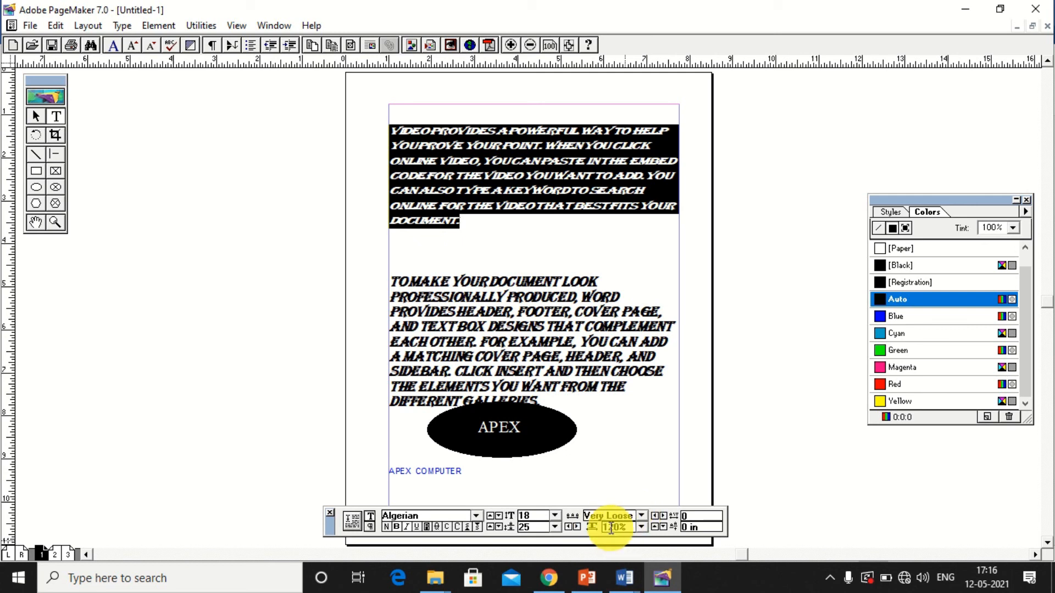
{"action": "left_click", "coordinate": [124, 26]}
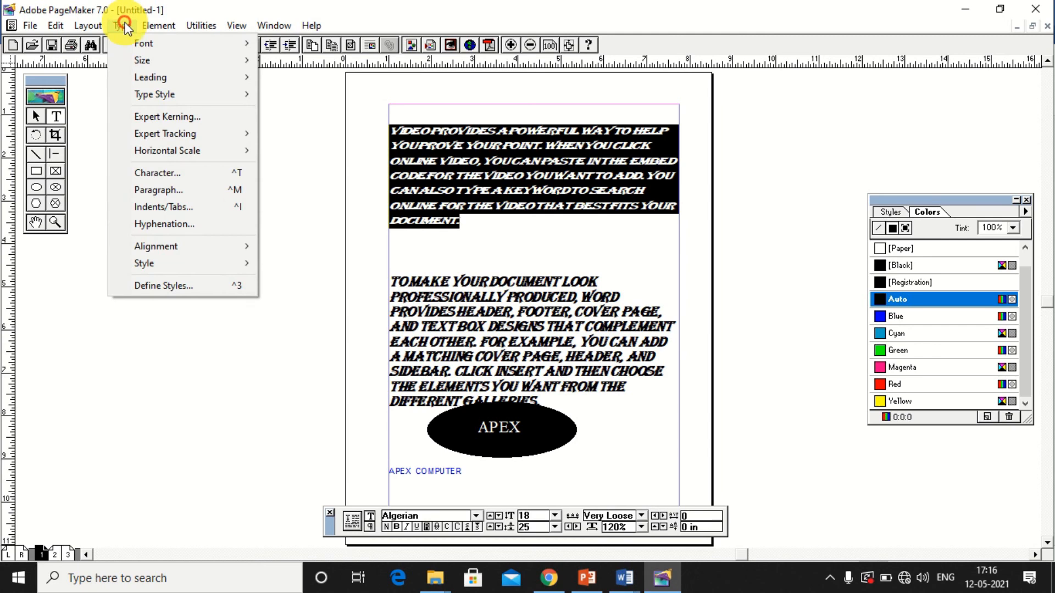
{"action": "left_click", "coordinate": [163, 192]}
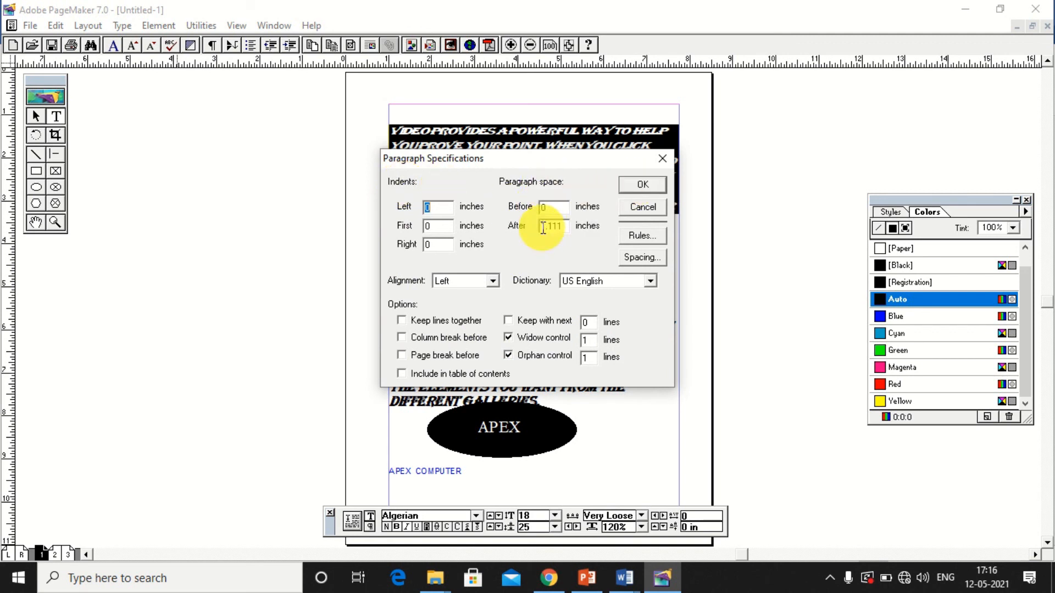
{"action": "left_click", "coordinate": [544, 227]}
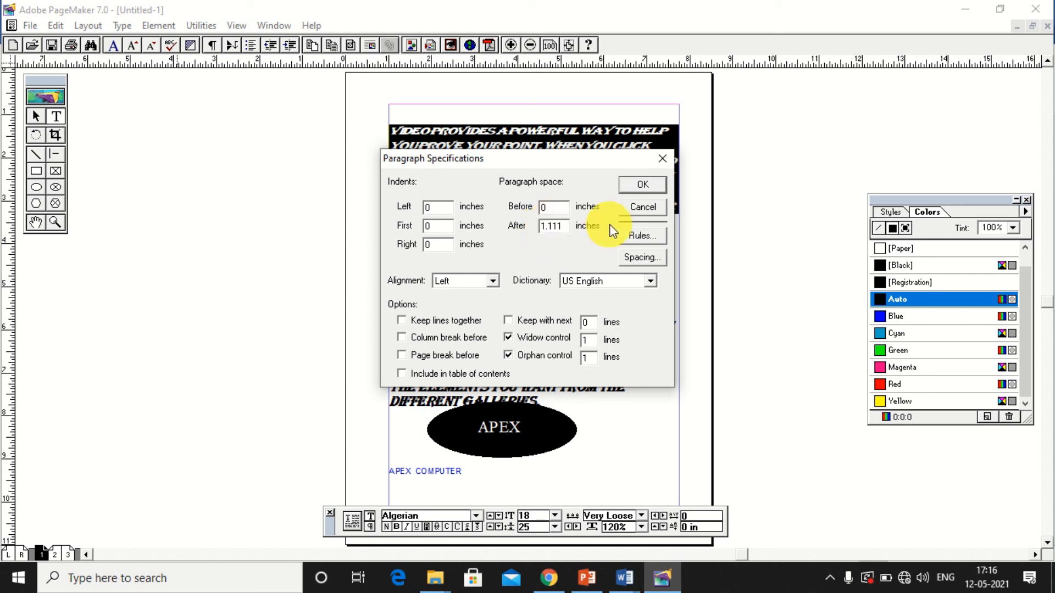
{"action": "type", "text": "0"}
{"action": "left_click", "coordinate": [631, 187]}
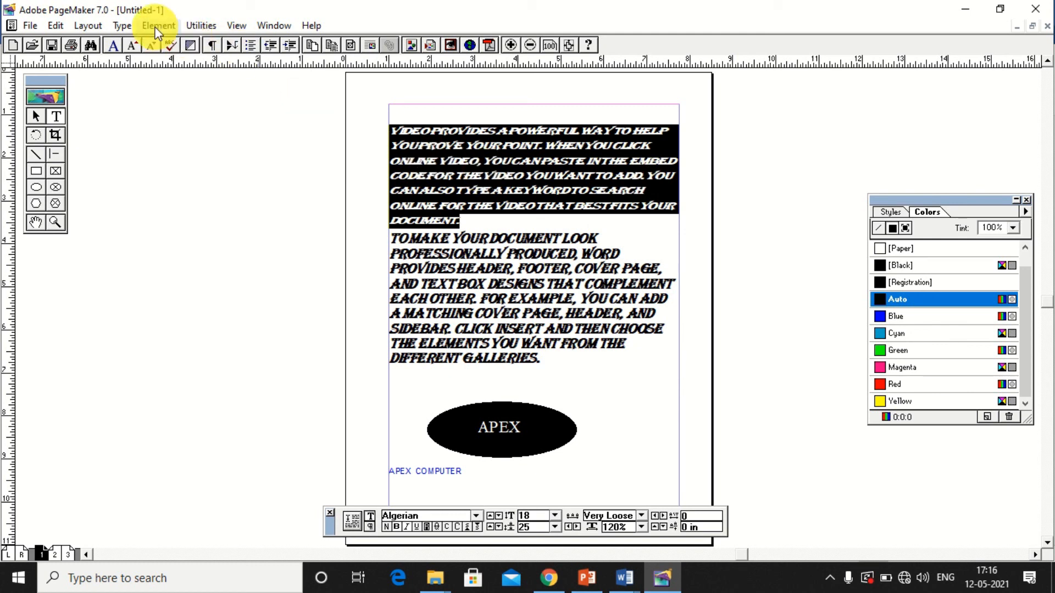
{"action": "left_click", "coordinate": [126, 26]}
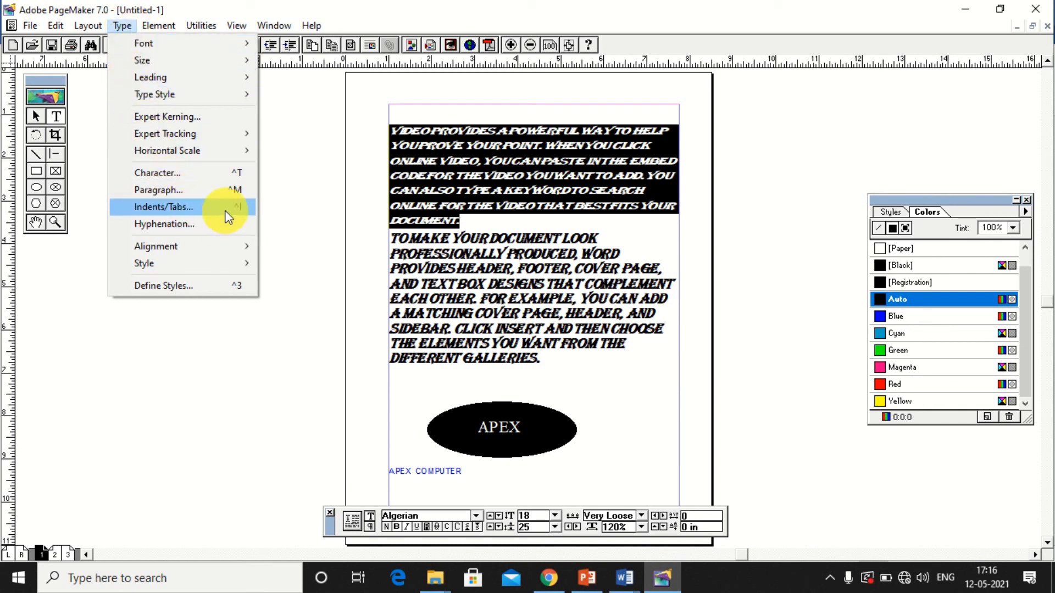
{"action": "left_click", "coordinate": [478, 196]}
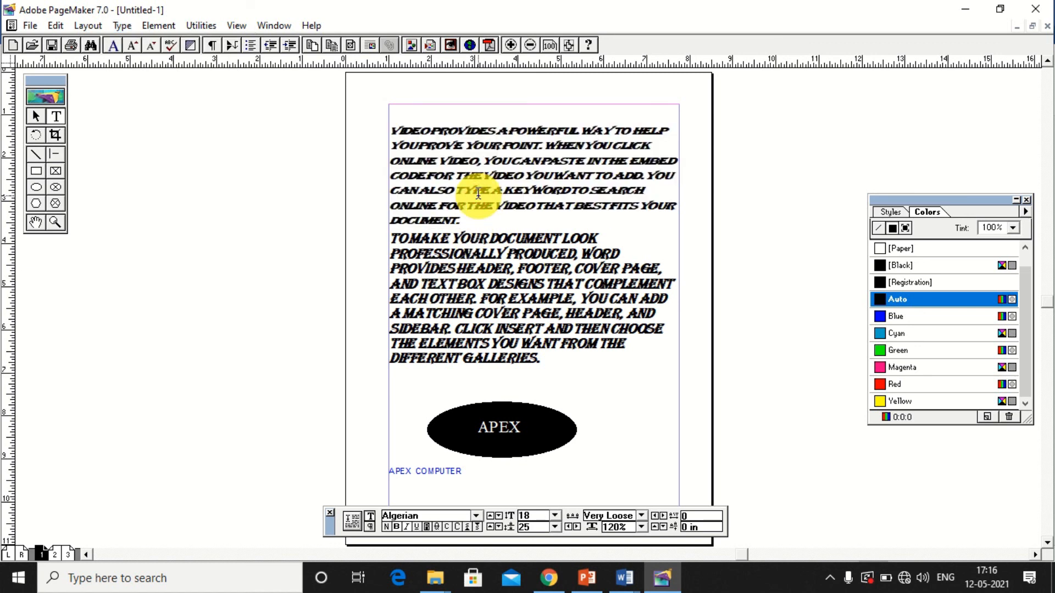